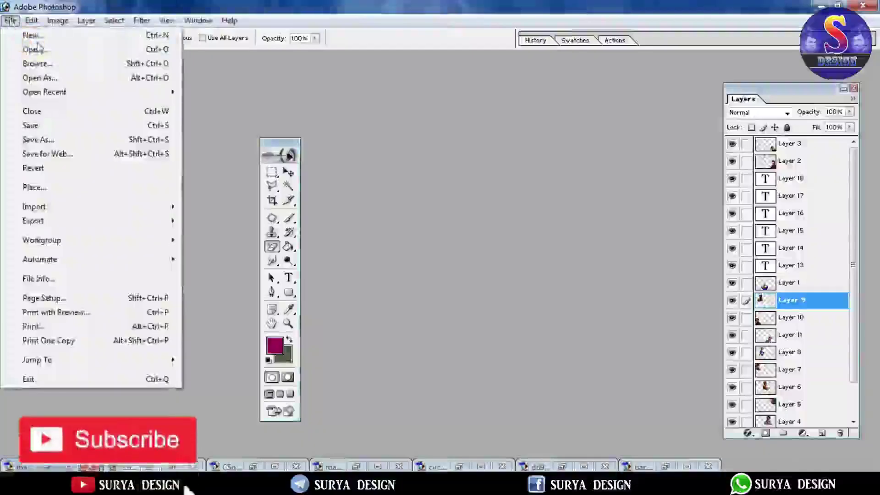
Create a blank 1920 × 1080 HDTV-preset document with White background contents.
left_click(33, 36)
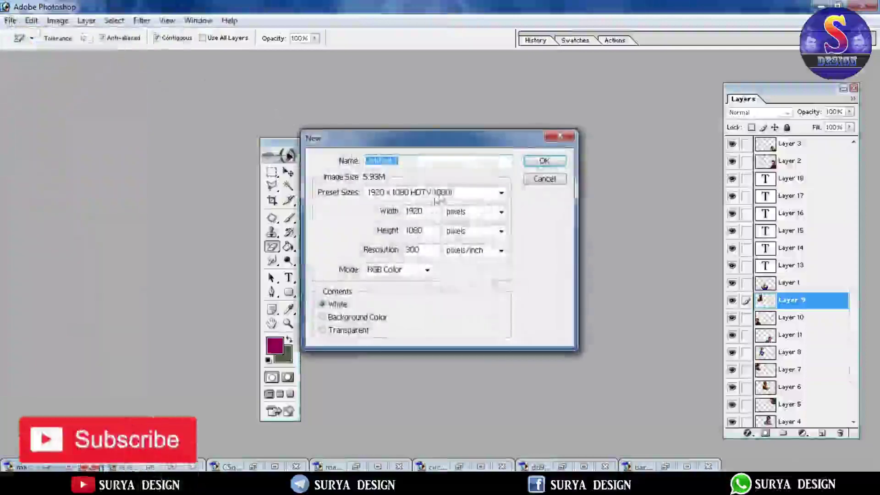
left_click(543, 161)
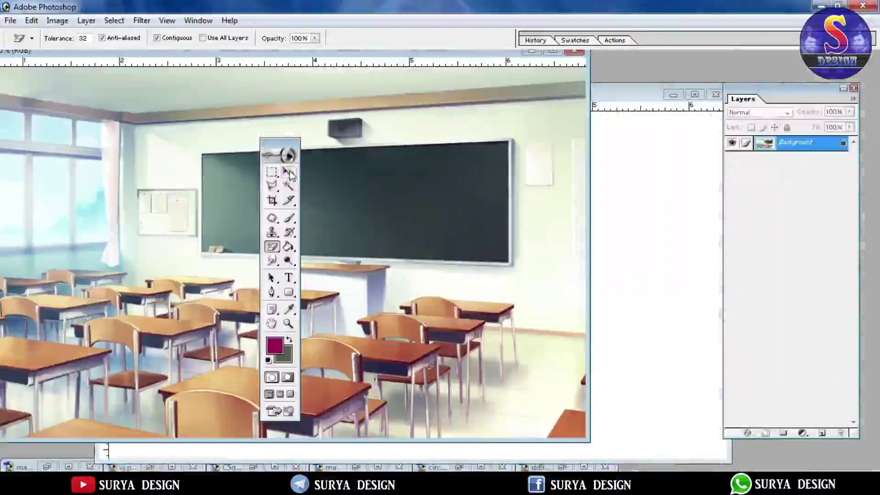
Drag the classroom picture into the new document and position it to fill the canvas.
left_click(289, 173)
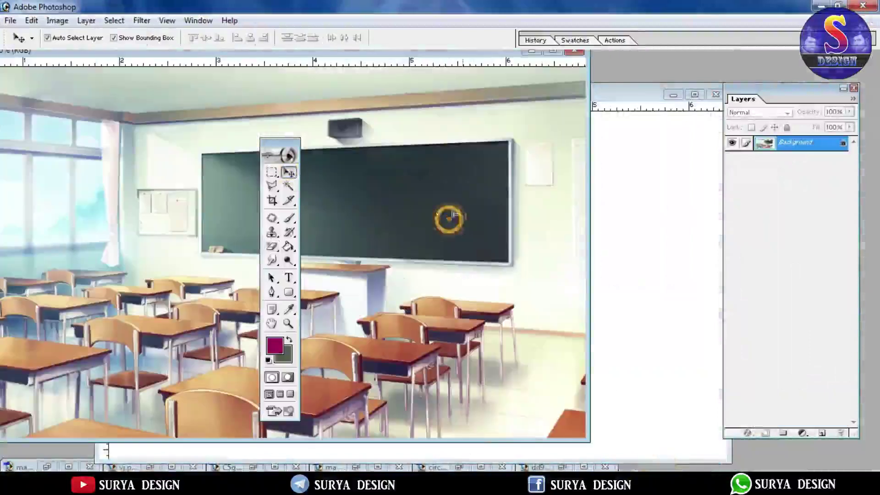
left_click_drag(452, 216, 440, 212)
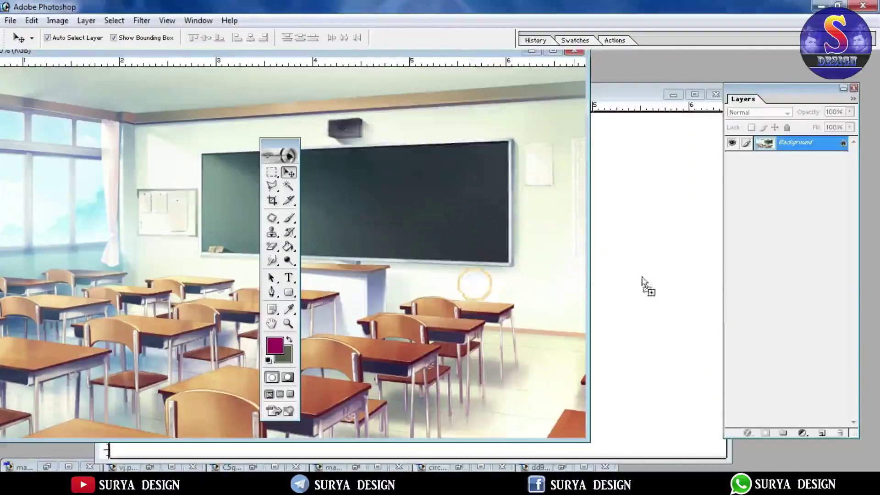
left_click_drag(475, 265, 423, 245)
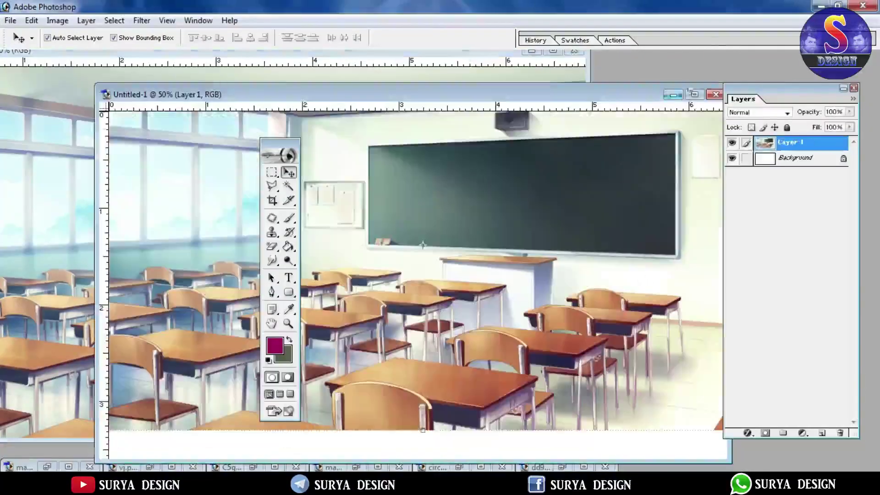
left_click(695, 95)
left_click_drag(533, 338, 552, 380)
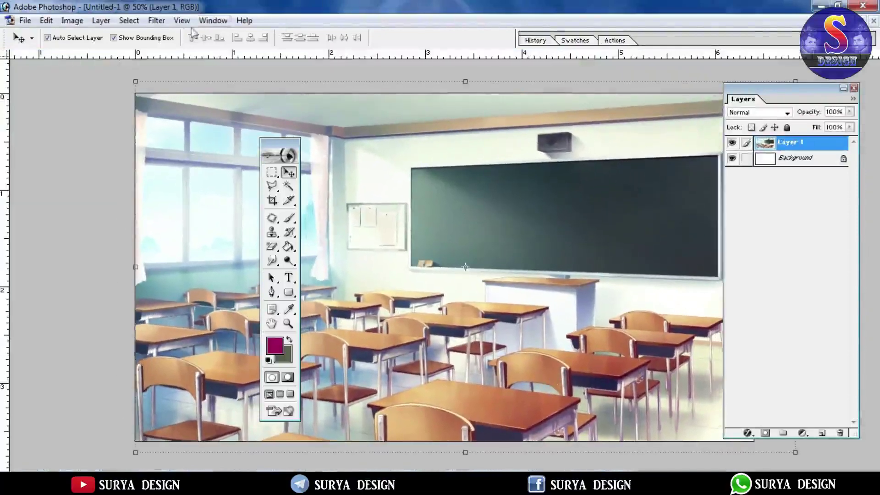
Soften the classroom picture with a small-radius Gaussian Blur.
left_click(147, 21)
mouse_move(227, 116)
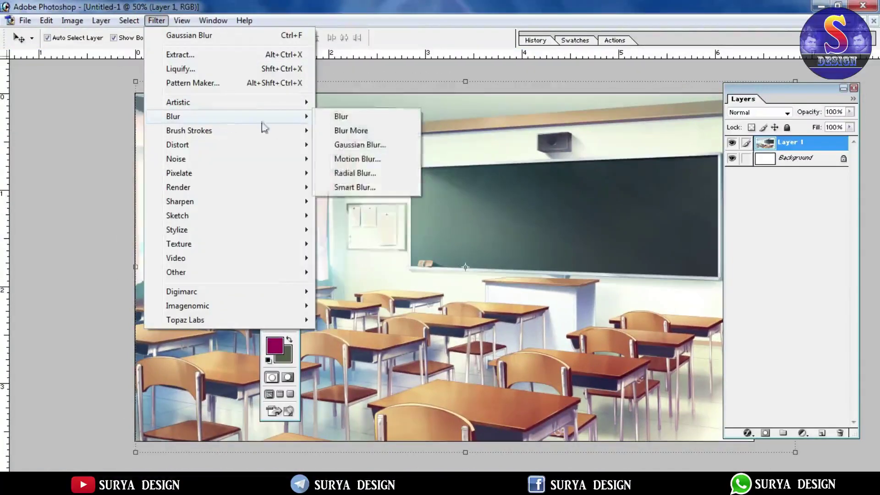
left_click(356, 149)
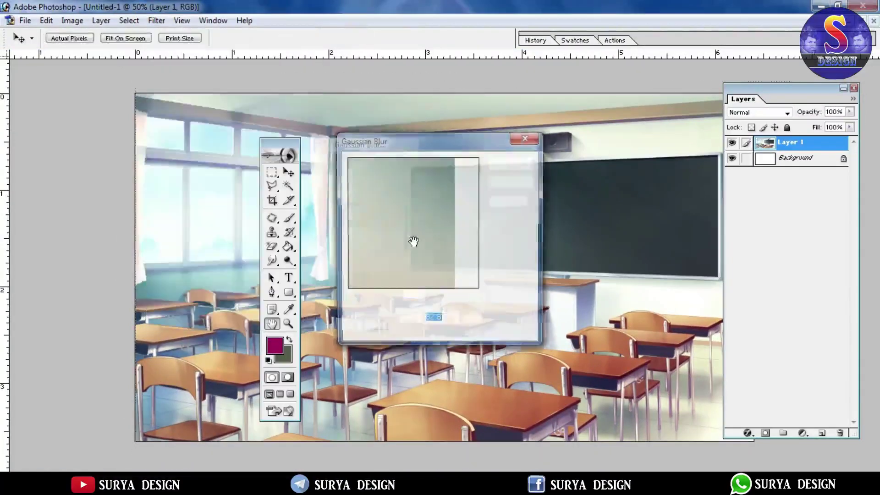
mouse_move(370, 331)
left_mouse_down()
mouse_move(349, 339)
mouse_move(360, 340)
left_mouse_up()
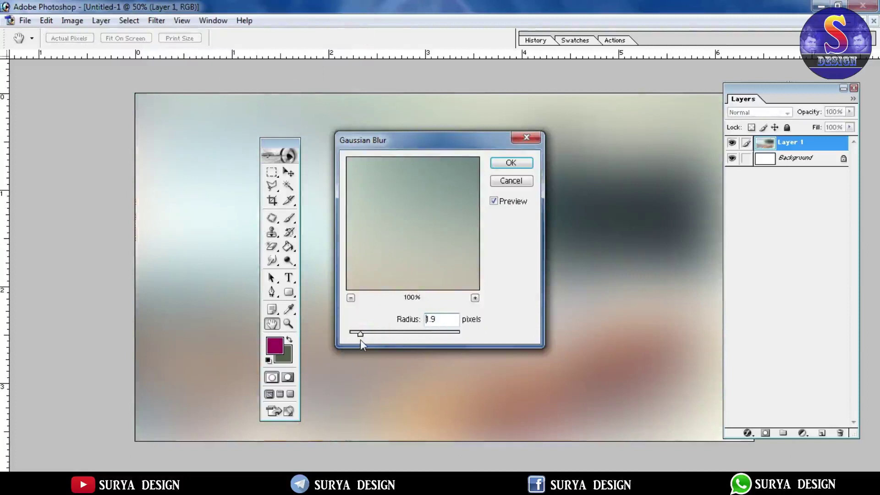
left_click(513, 162)
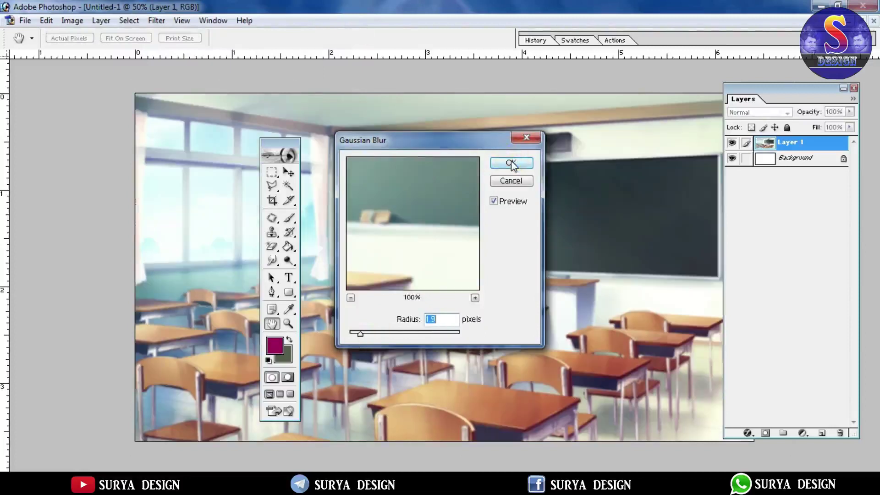
Add a new Normal layer above the classroom and paint a soft magenta blob top-left.
key("v")
left_click(825, 433)
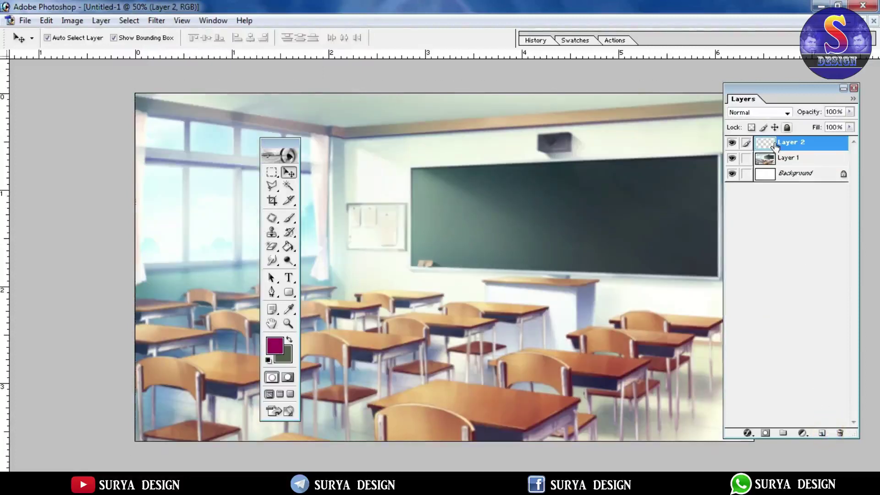
left_click(775, 115)
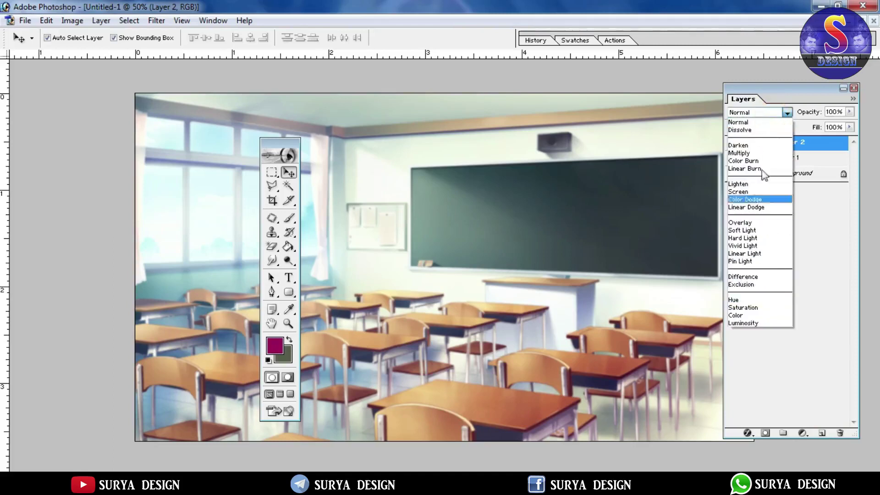
left_click(830, 322)
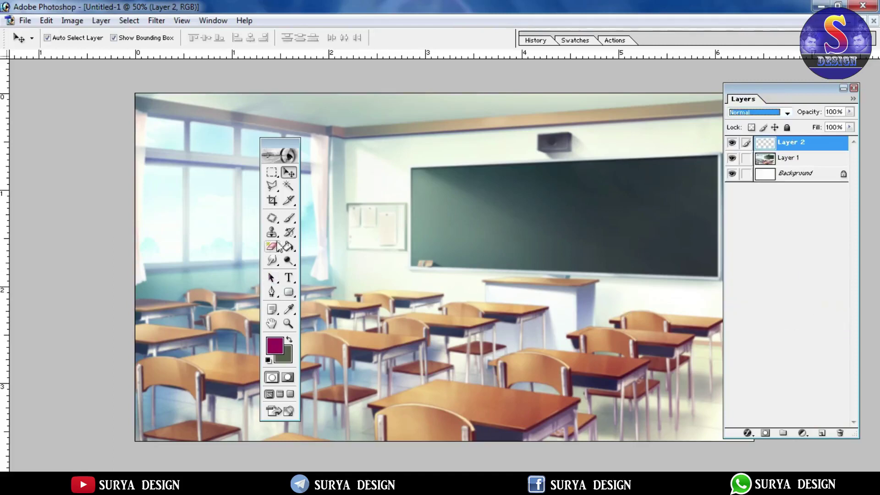
left_click(289, 218)
mouse_move(238, 140)
left_mouse_down()
mouse_move(192, 156)
mouse_move(314, 98)
mouse_move(197, 186)
mouse_move(206, 147)
left_mouse_up()
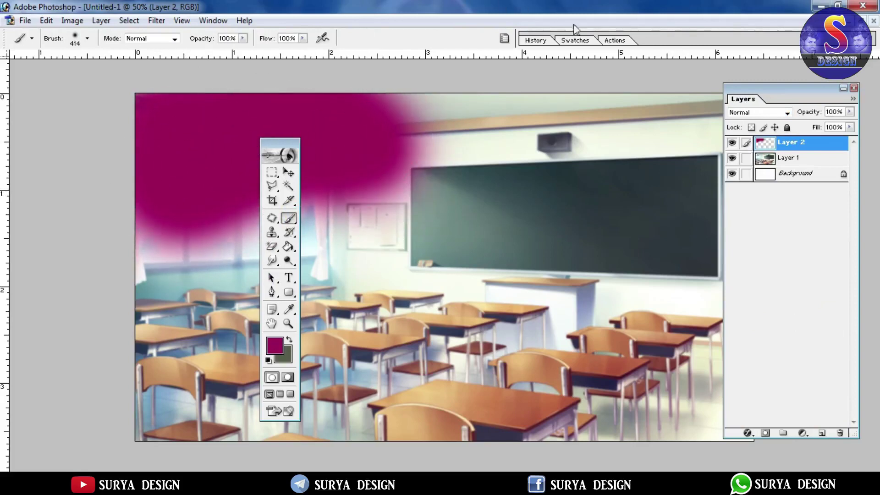
Paint blue over the upper right and cyan along the right side.
left_click(574, 41)
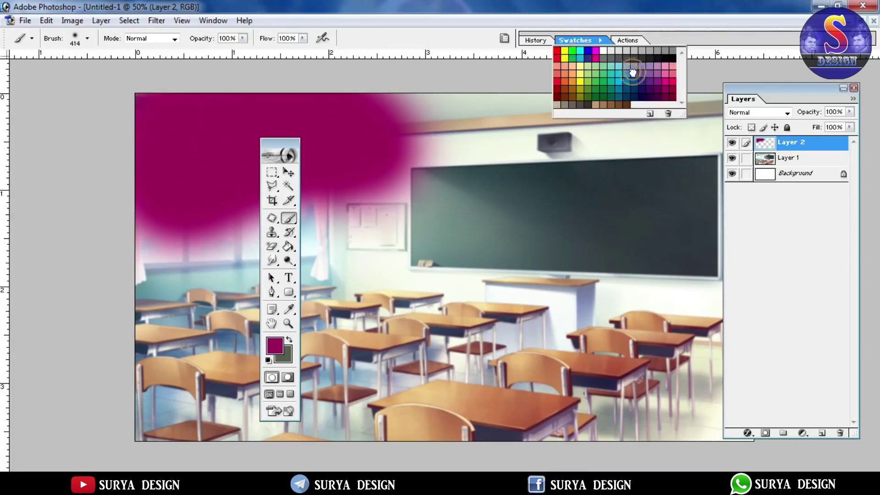
left_click(632, 72)
left_click_drag(535, 157, 491, 88)
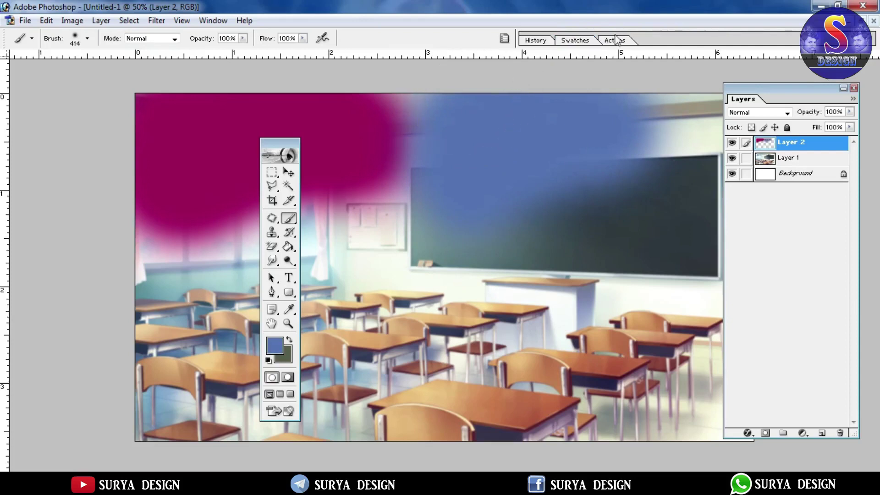
left_click(568, 42)
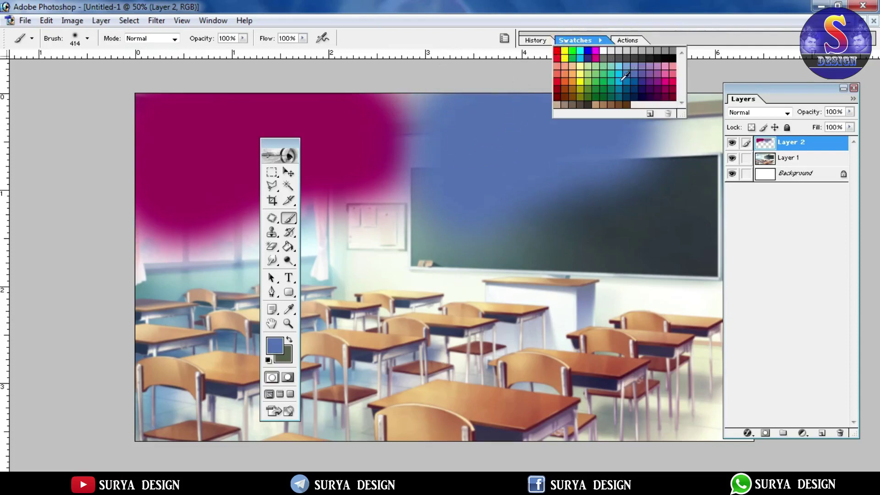
left_click(622, 79)
left_click_drag(683, 192, 715, 238)
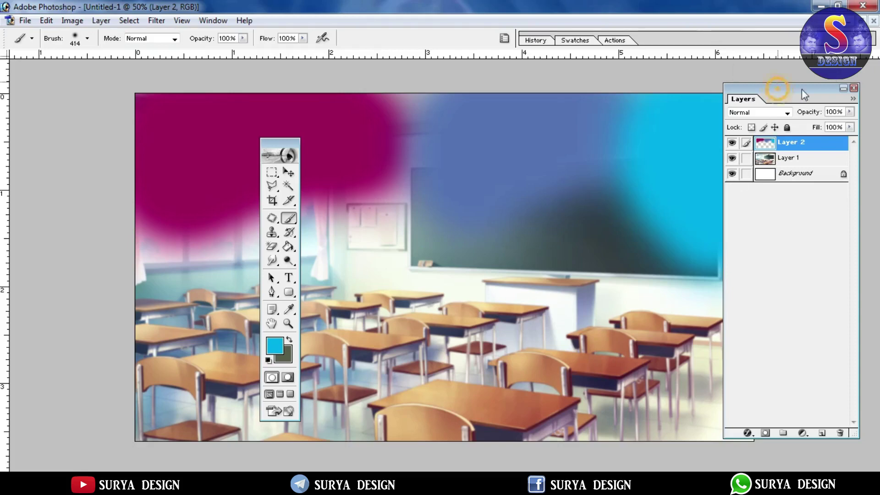
Paint teal across the right side and olive-yellow mid-canvas around the blackboard.
left_click_drag(814, 95, 849, 95)
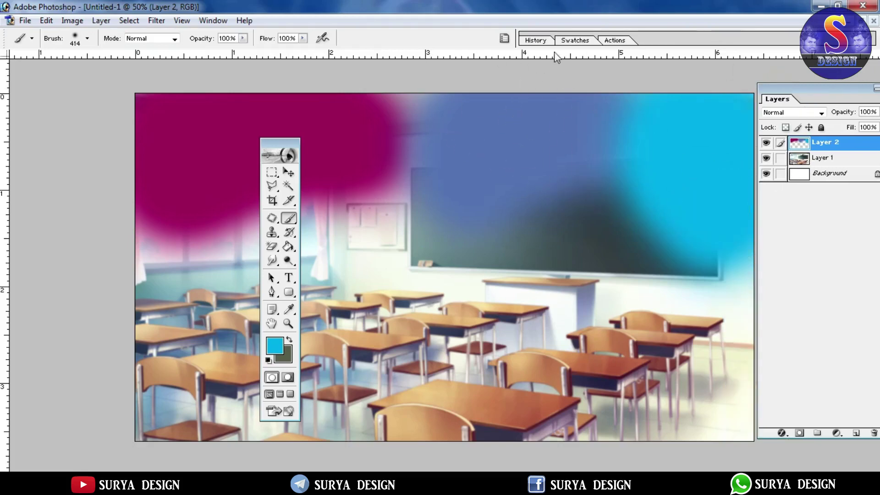
left_click(577, 41)
left_click(617, 79)
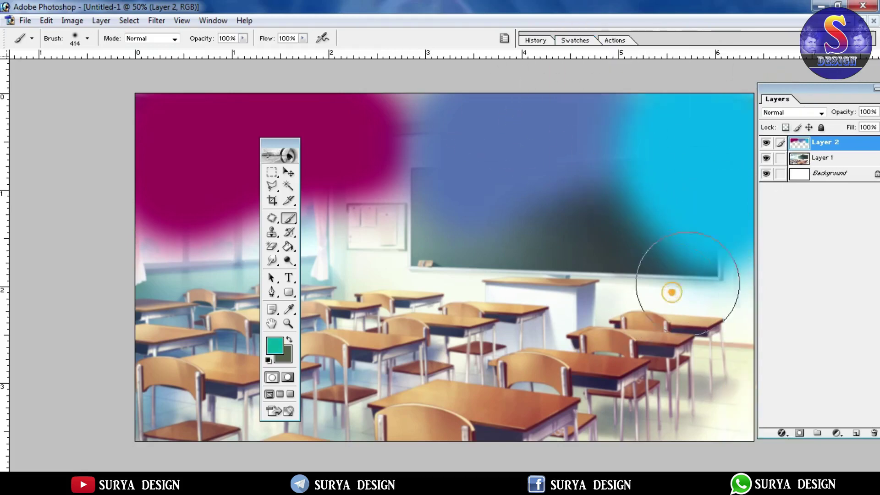
mouse_move(668, 291)
left_mouse_down()
mouse_move(578, 311)
mouse_move(697, 321)
left_mouse_up()
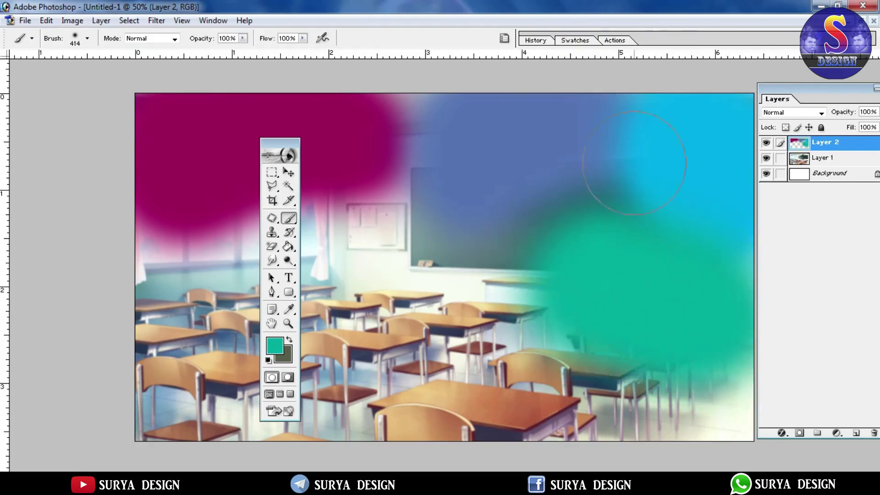
left_click(561, 40)
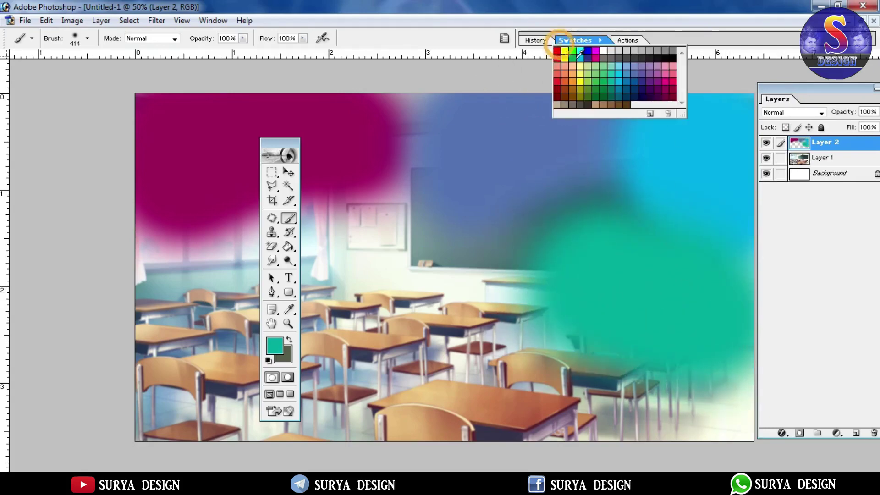
left_click(587, 85)
mouse_move(465, 290)
left_mouse_down()
mouse_move(440, 279)
mouse_move(454, 275)
left_mouse_up()
left_click_drag(394, 257, 362, 201)
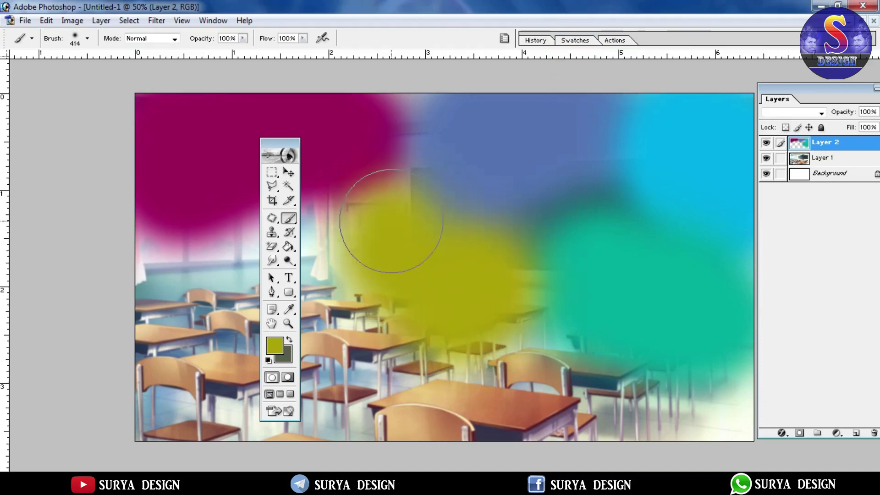
Paint navy across the bottom right and middle, and green over the lower left.
left_click(576, 41)
left_click(635, 93)
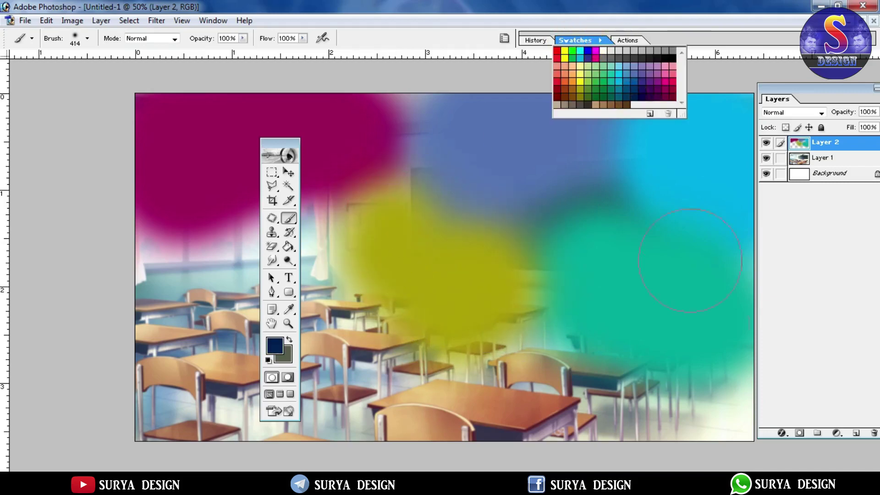
mouse_move(706, 403)
left_mouse_down()
mouse_move(562, 393)
mouse_move(530, 363)
left_mouse_up()
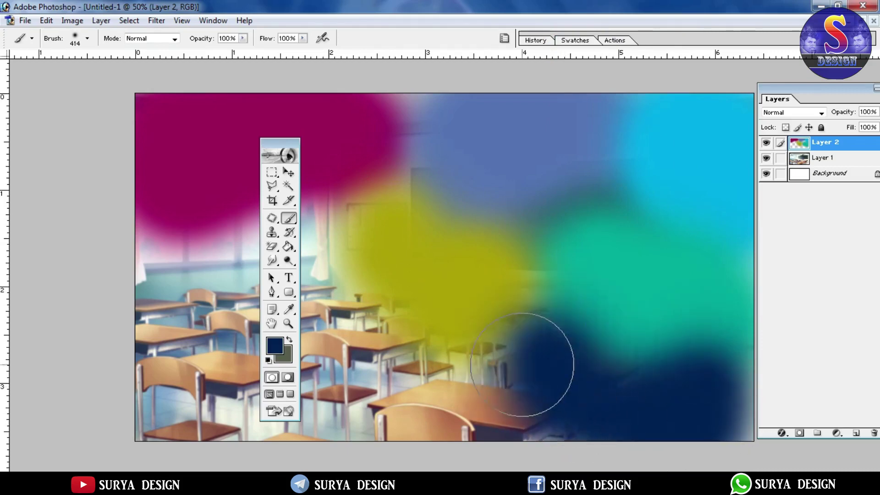
left_click_drag(591, 393, 380, 369)
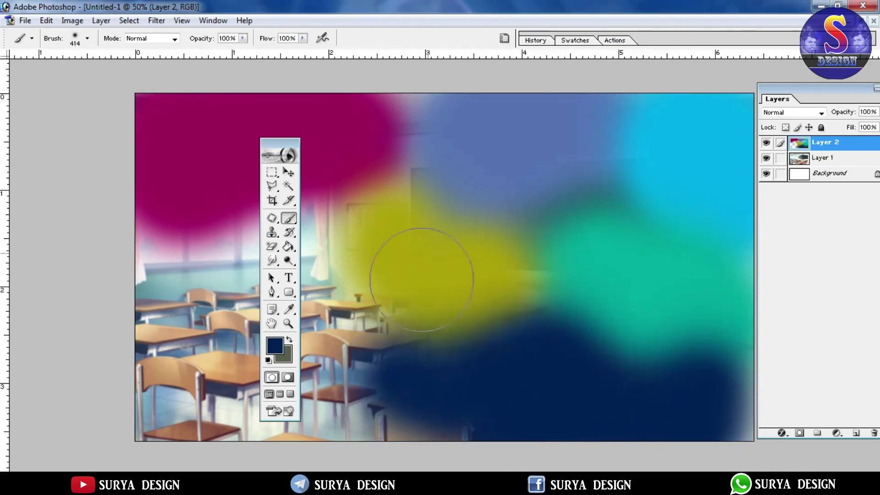
left_click(575, 40)
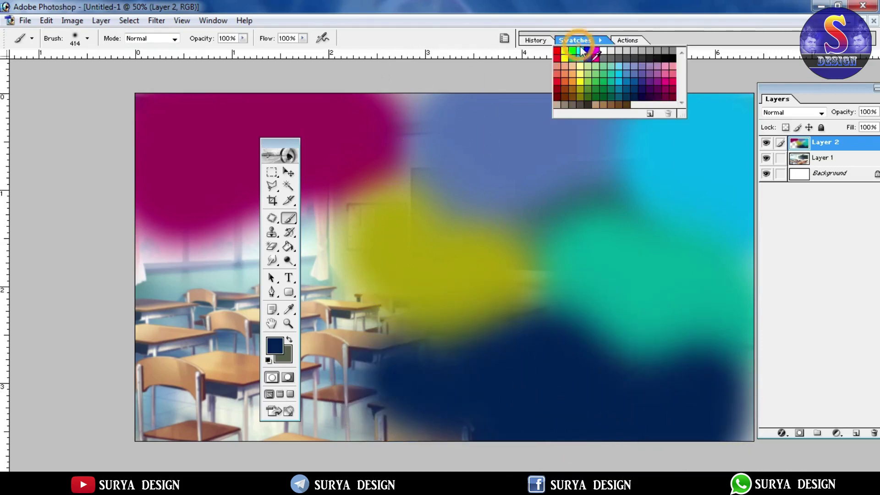
left_click(588, 81)
mouse_move(384, 353)
left_mouse_down()
mouse_move(142, 278)
mouse_move(294, 472)
mouse_move(226, 472)
mouse_move(383, 422)
left_mouse_up()
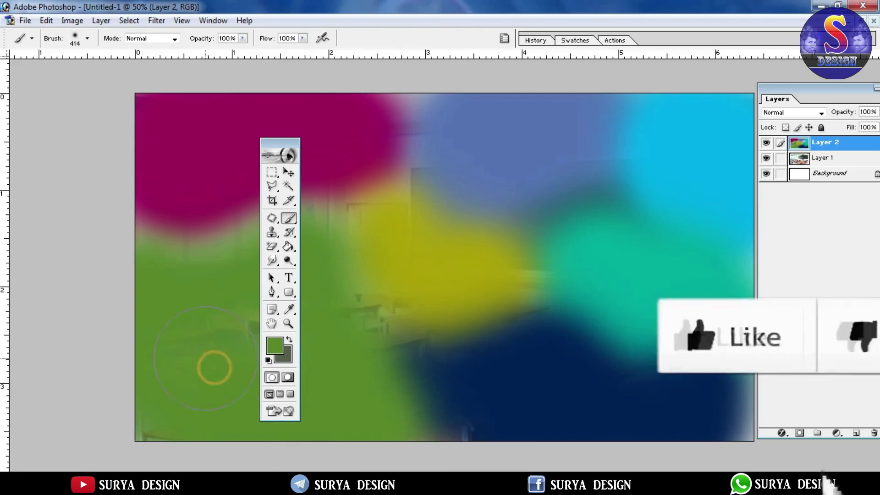
Try Color blend mode, revert to Normal, then blur the colour layer by 19.0 pixels.
left_click(795, 113)
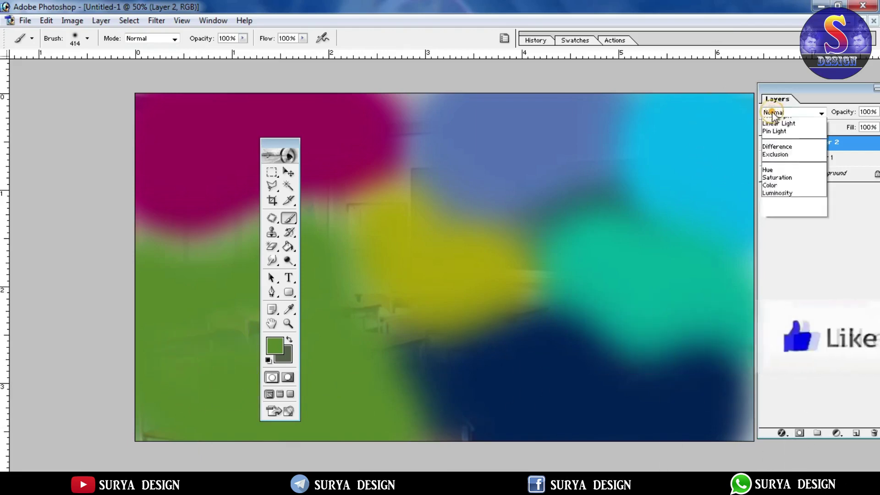
left_click(795, 315)
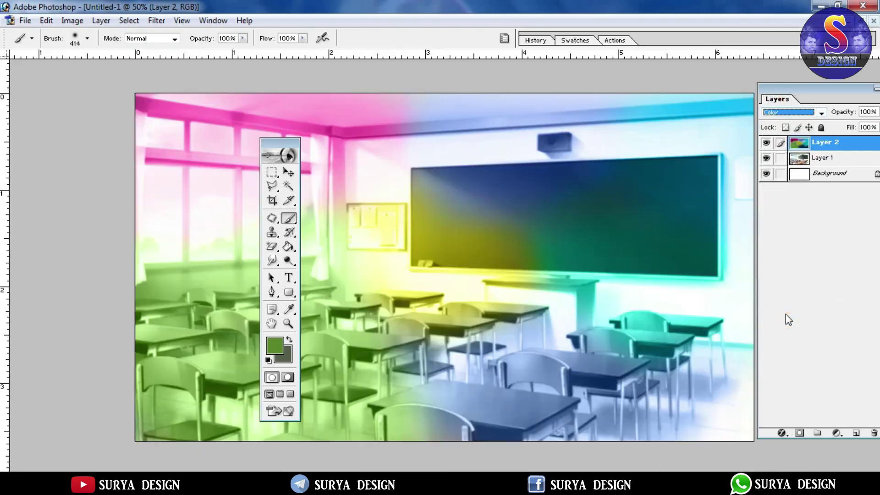
left_click(795, 112)
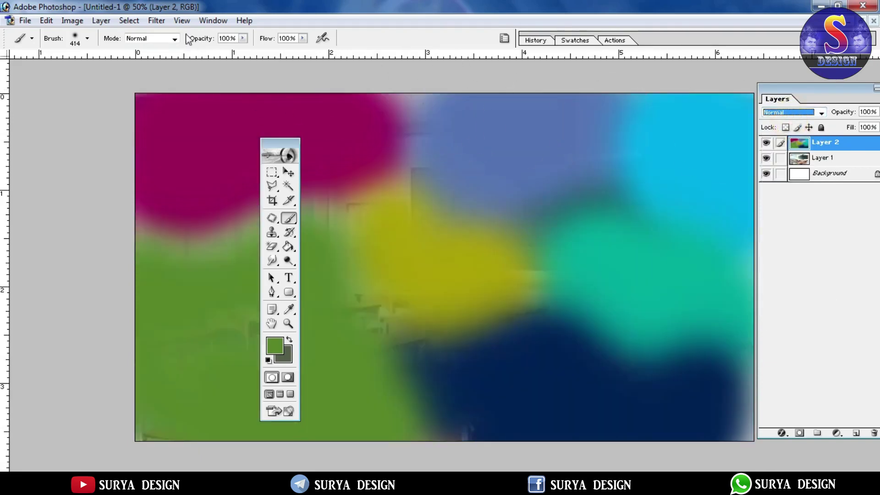
left_click(177, 23)
mouse_move(173, 116)
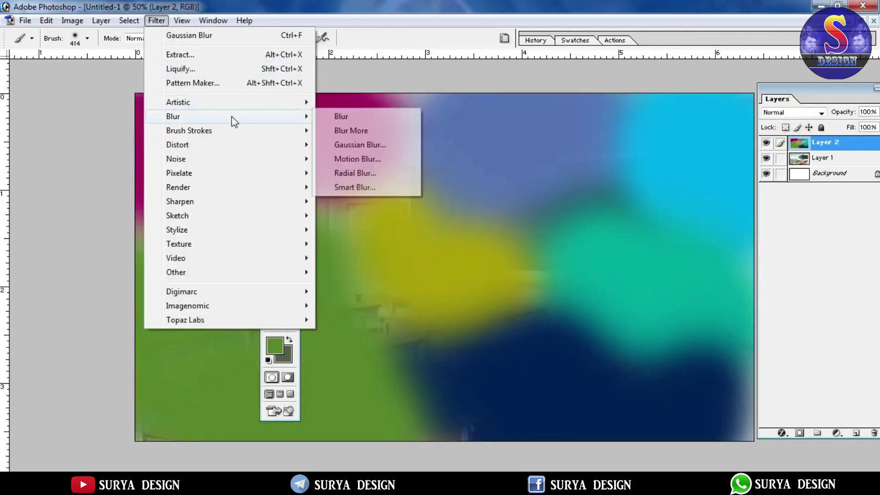
left_click(354, 144)
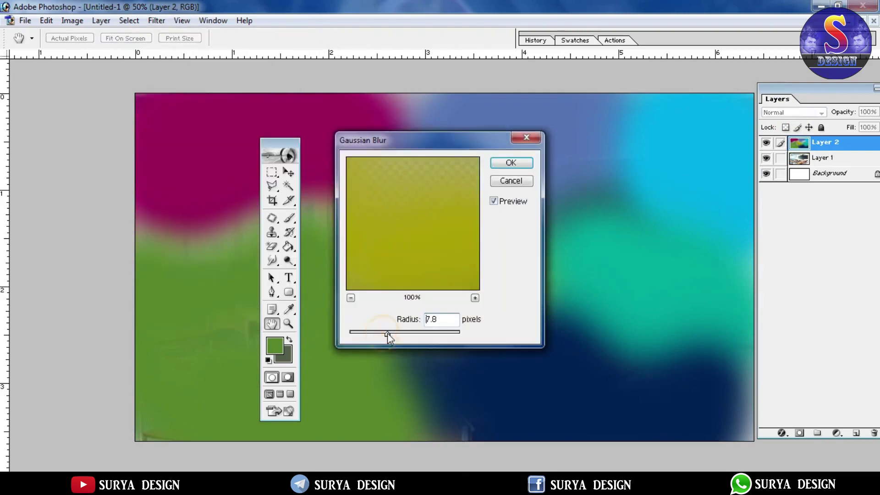
left_click_drag(383, 334, 399, 334)
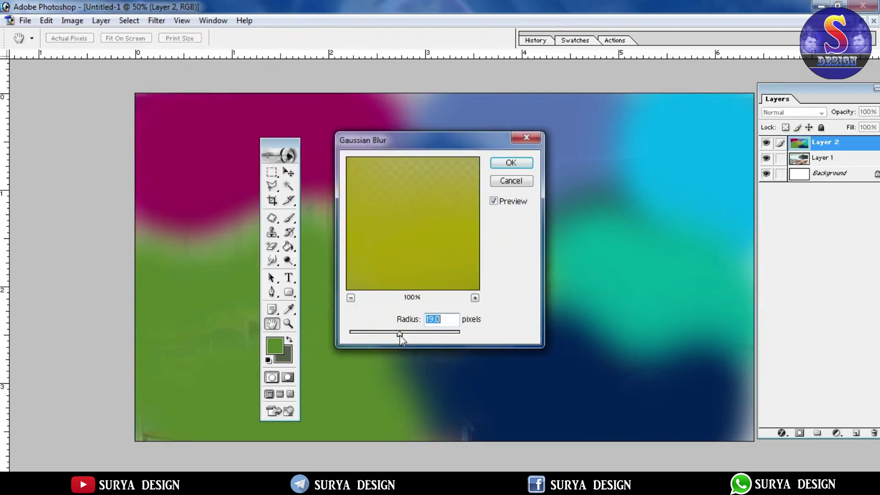
left_click(517, 163)
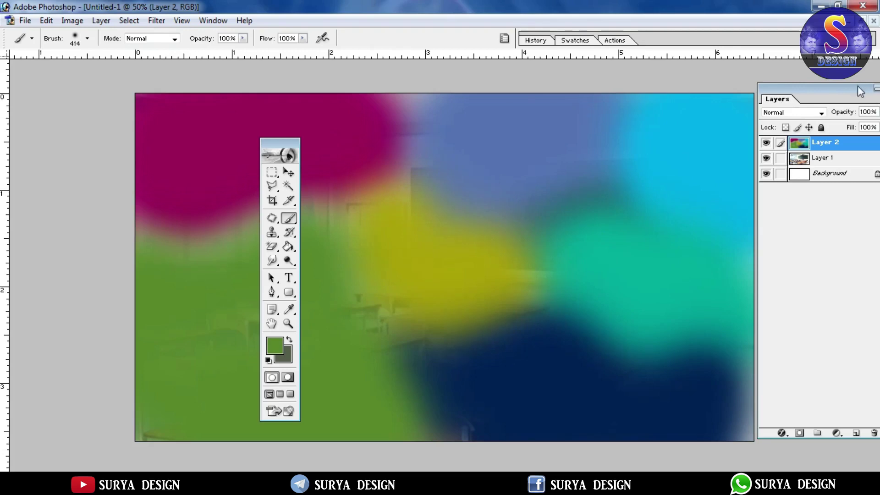
Set the colour layer to Hard Light blending with 50% opacity and 94% fill.
mouse_move(860, 91)
left_mouse_down()
mouse_move(772, 79)
mouse_move(772, 116)
mouse_move(763, 116)
left_mouse_up()
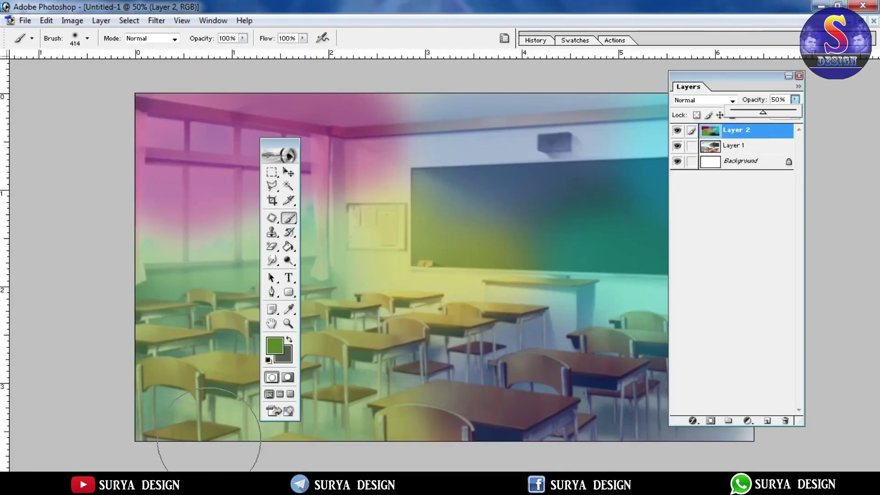
left_click(147, 444)
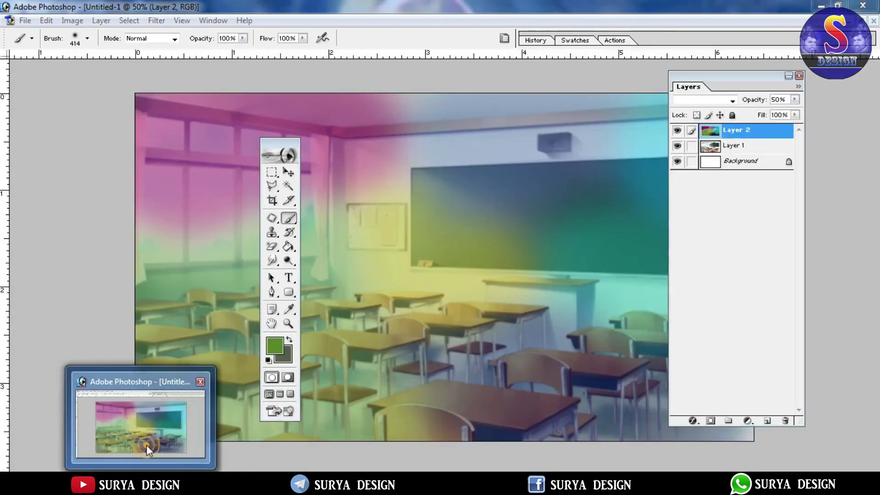
left_click(794, 115)
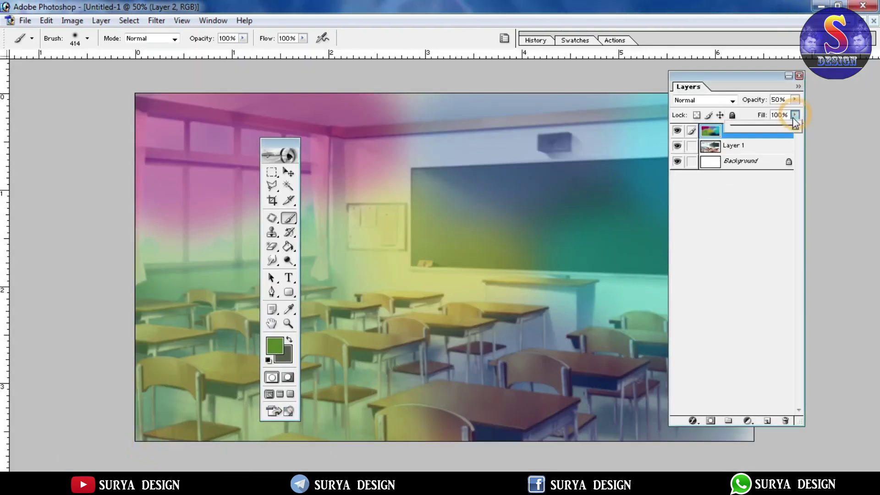
left_click(732, 100)
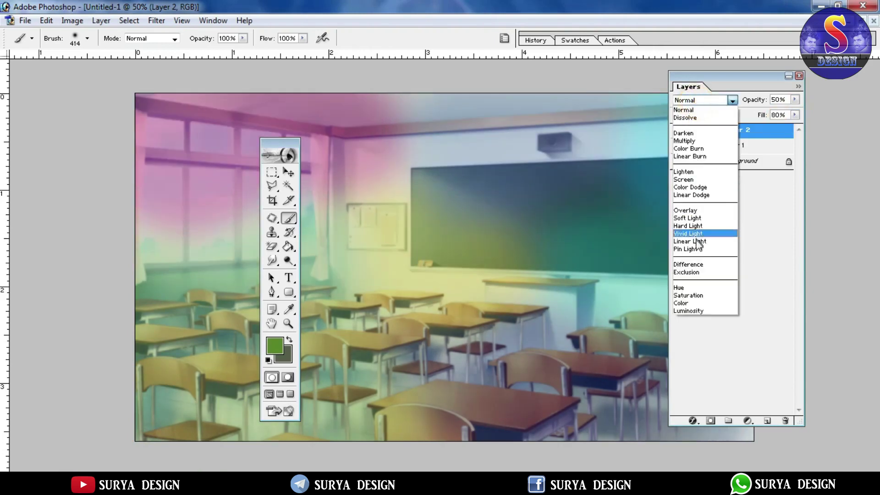
left_click(694, 226)
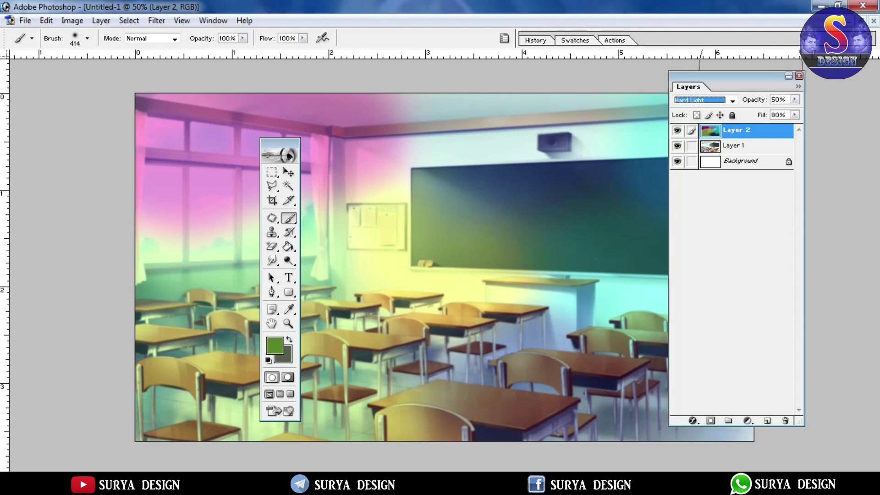
left_click(794, 115)
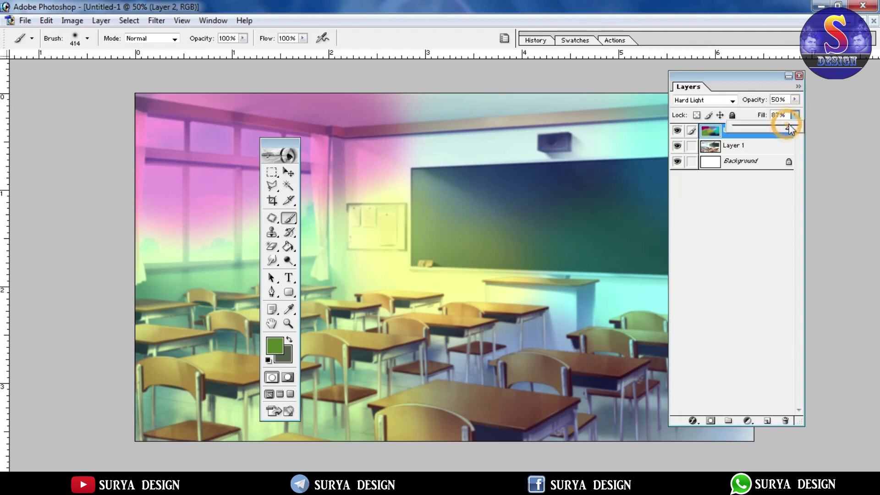
key("Return")
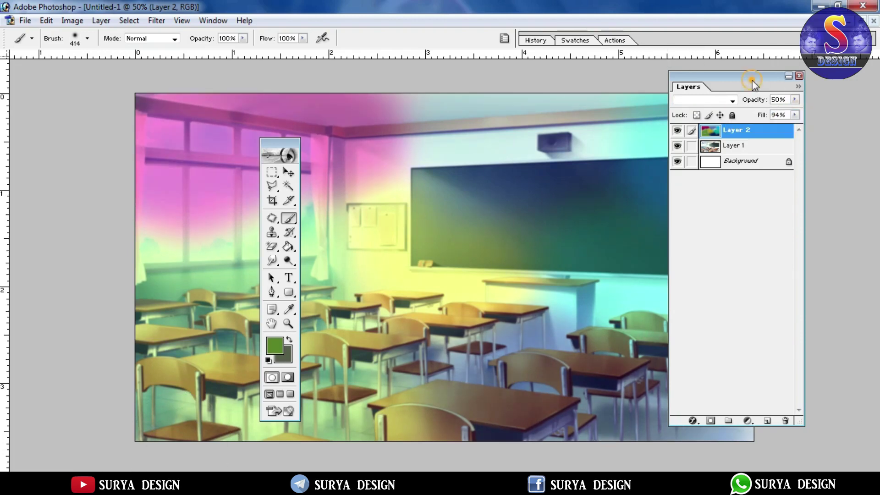
Restore the document to a floating window and bring master painting still.psd to the front.
left_click_drag(805, 82, 860, 84)
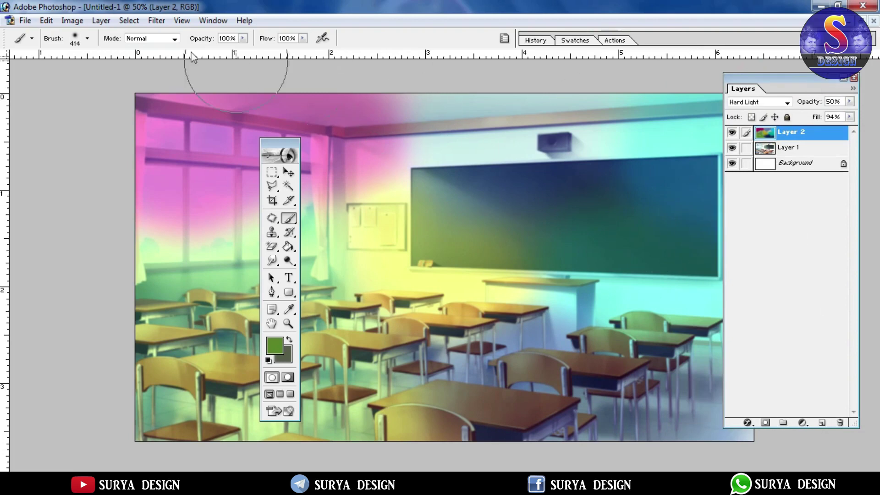
left_click(863, 20)
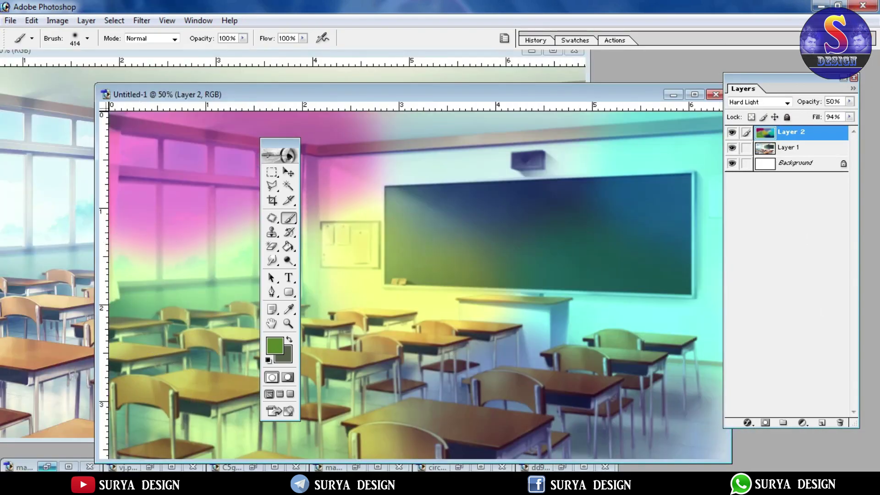
left_click(47, 467)
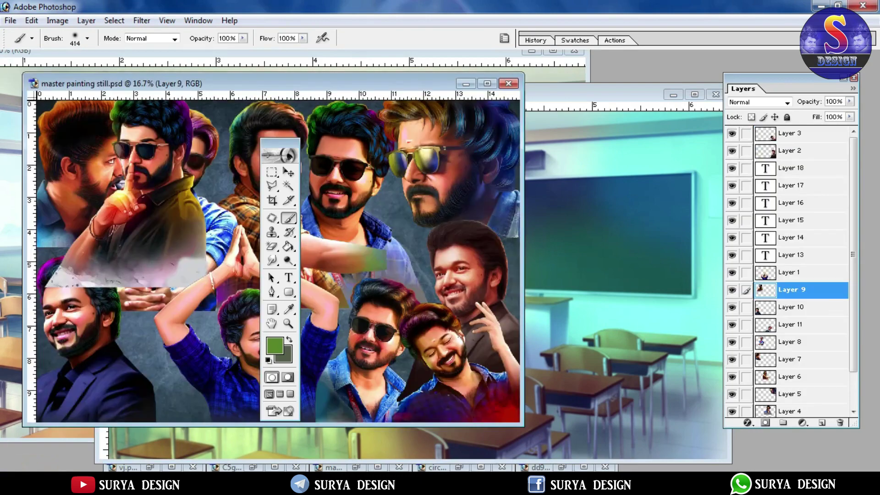
Minimize master painting still and open vj.psd with Layer 4 selected.
left_click(465, 84)
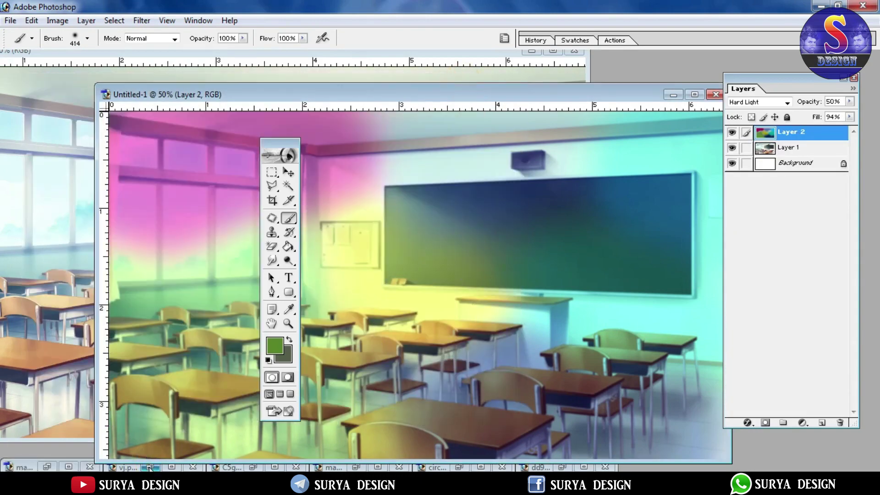
left_click(150, 467)
left_click(288, 174)
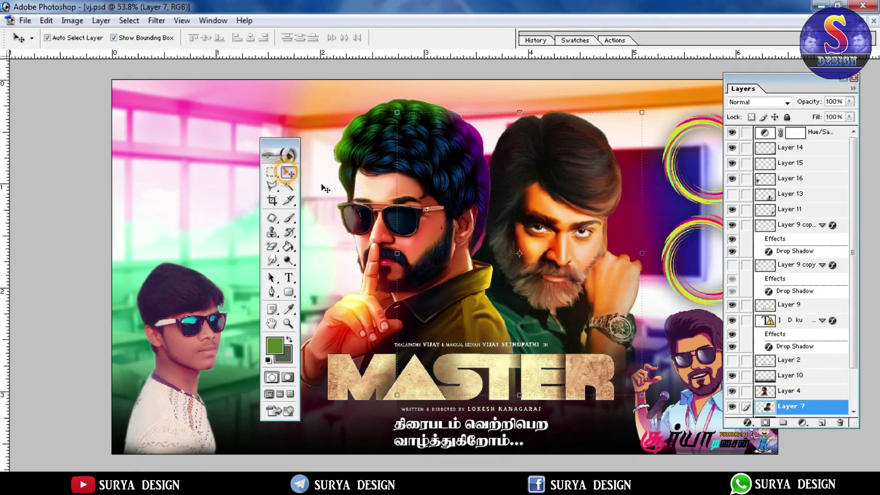
left_click(413, 211)
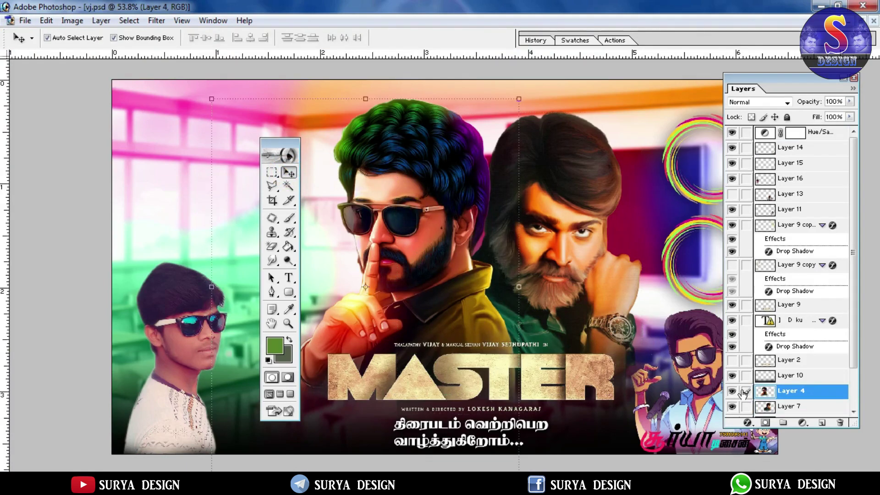
Link Layer 7, Layer 9 and the text layer to Layer 4.
left_click(745, 407)
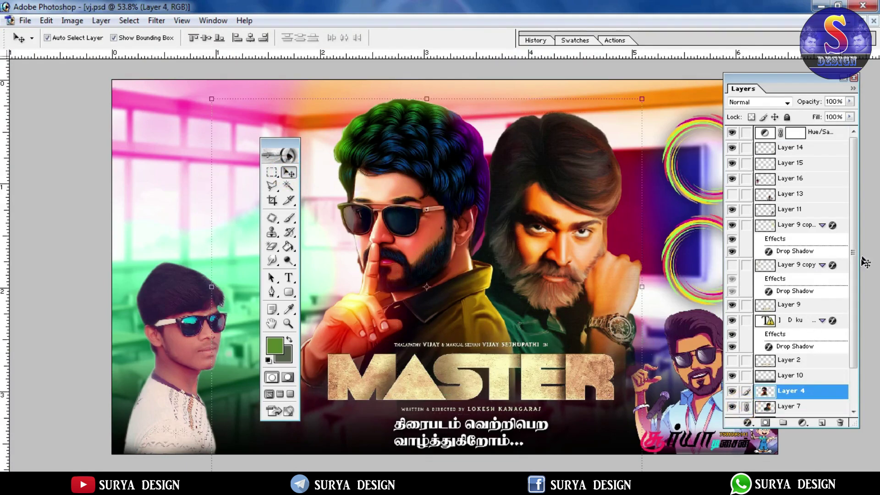
scroll(851, 266, "down", 3)
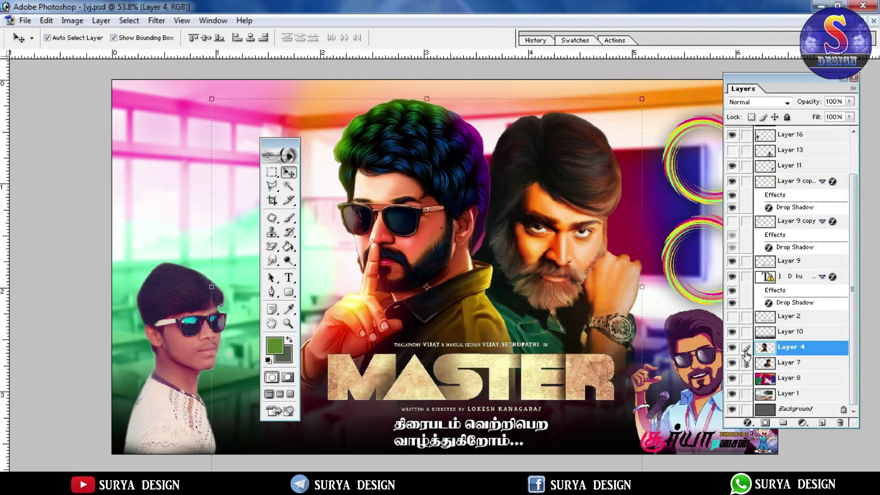
left_click(746, 261)
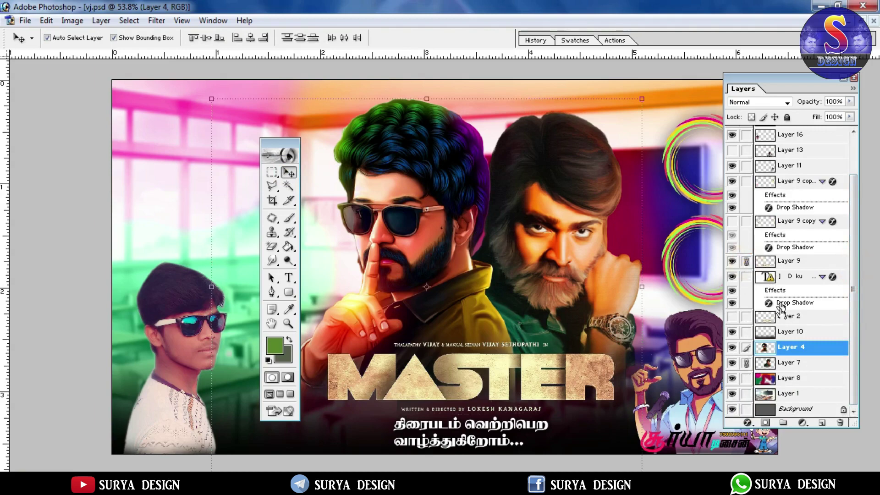
scroll(847, 316, "up", 2)
scroll(847, 316, "up", 1)
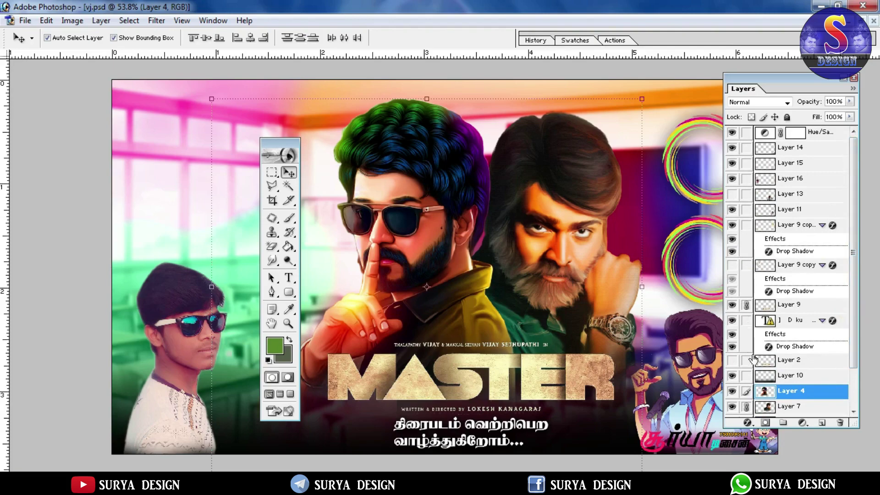
left_click(747, 321)
Drag the linked poster layers from vj.psd into the Untitled-1 classroom document.
left_click_drag(559, 264, 565, 281)
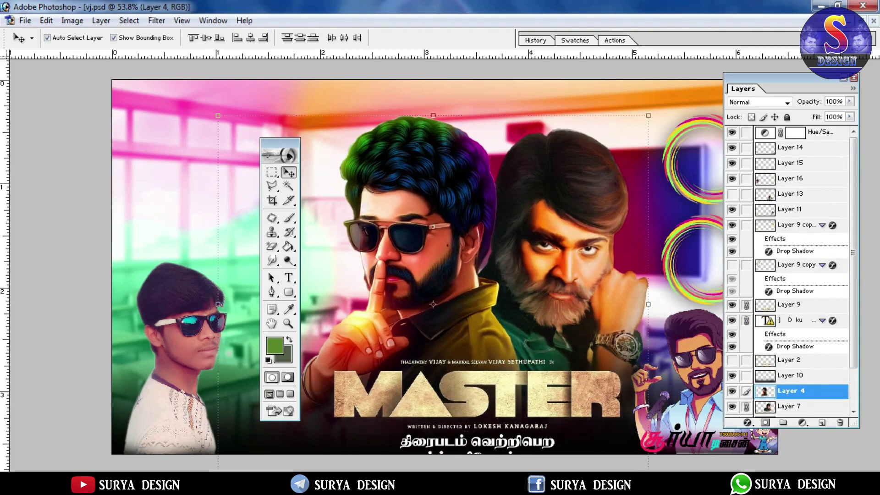
left_click(862, 20)
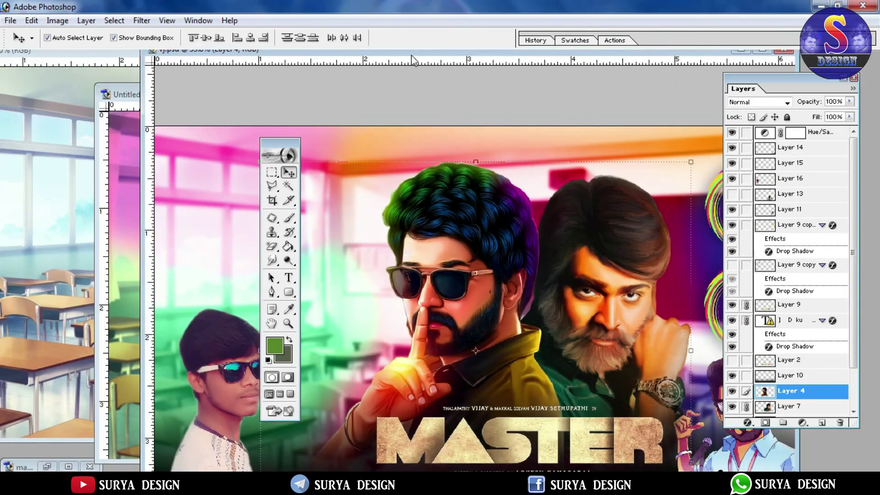
left_click_drag(438, 50, 768, 48)
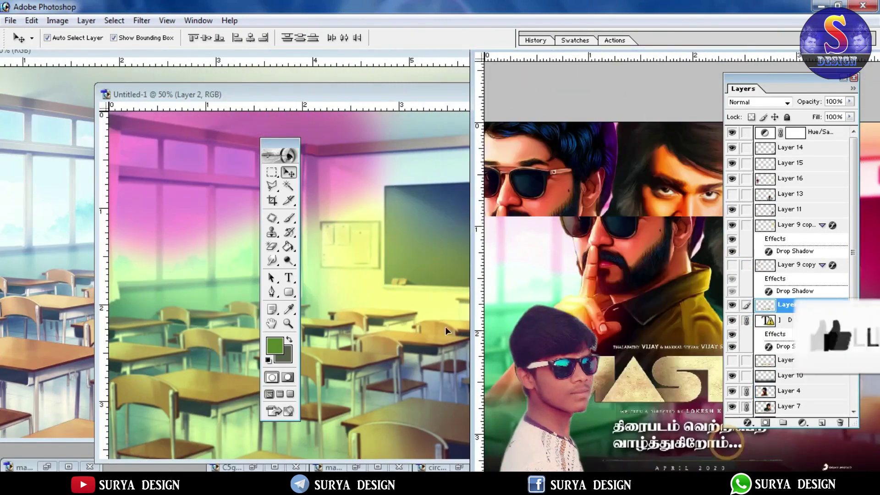
left_click_drag(591, 346, 444, 263)
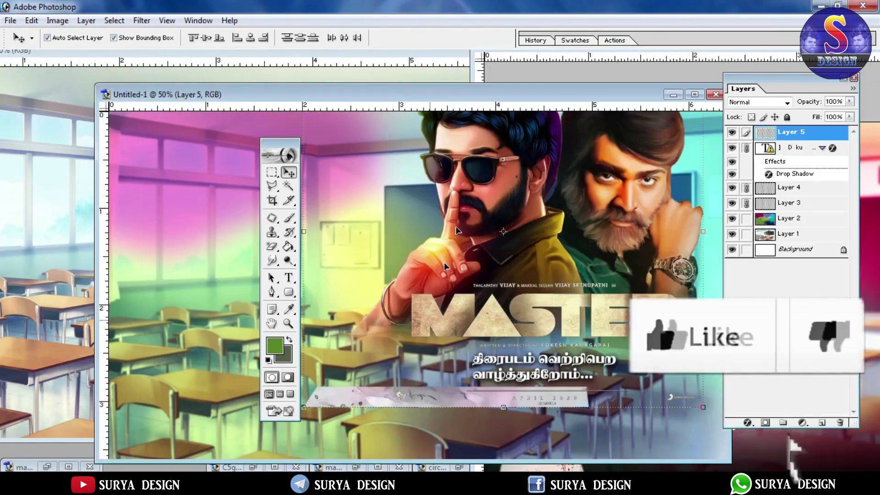
Move the poster lower, select the whole canvas and centre the poster layers horizontally.
left_click(694, 95)
mouse_move(600, 315)
left_mouse_down()
mouse_move(556, 357)
mouse_move(492, 371)
left_mouse_up()
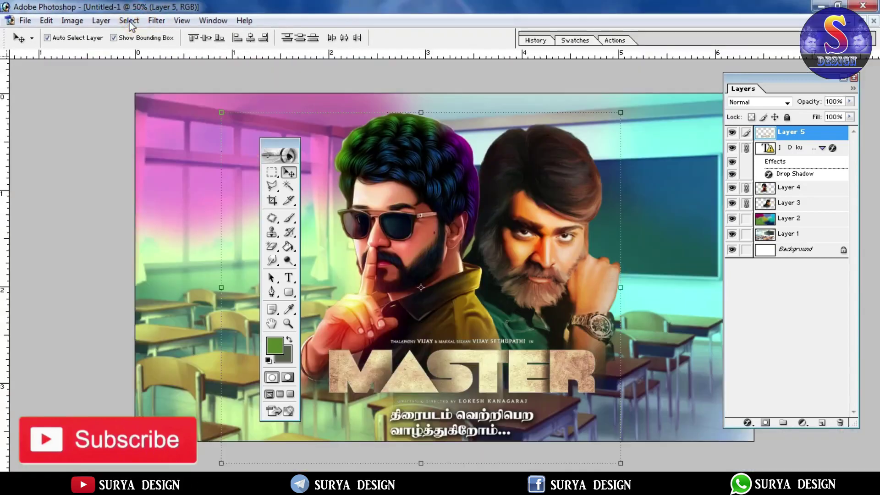
left_click(129, 20)
left_click(143, 40)
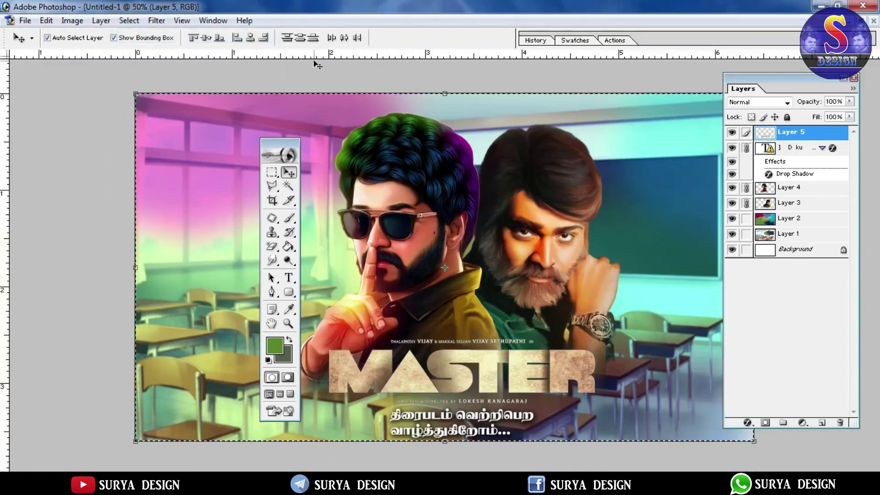
left_click(251, 38)
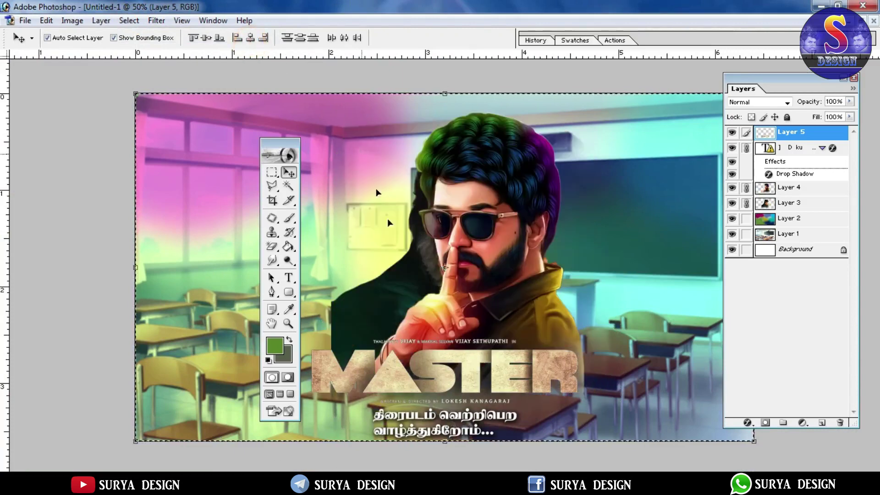
Use History to undo the alignment and the stray MASTER title move.
left_click(535, 40)
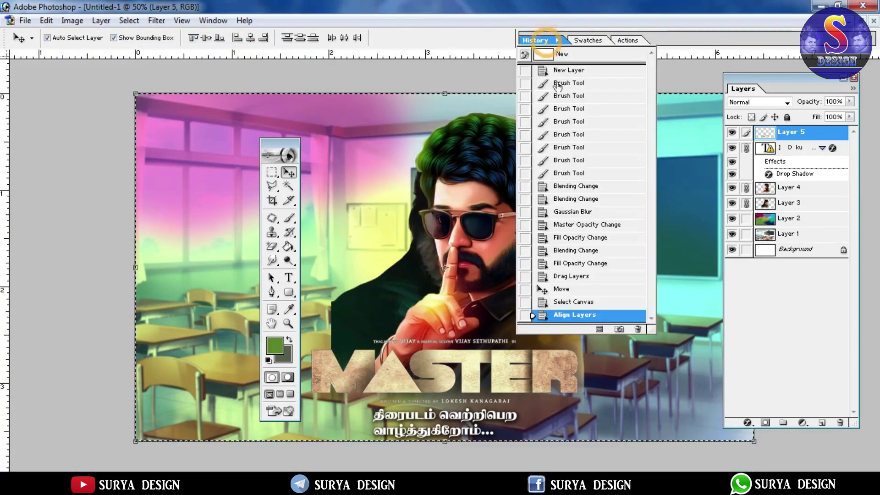
left_click(572, 303)
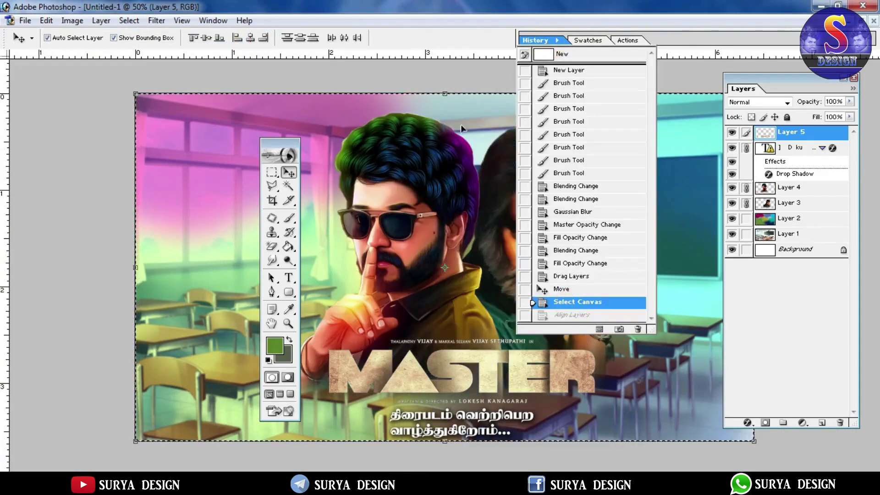
left_click(486, 241)
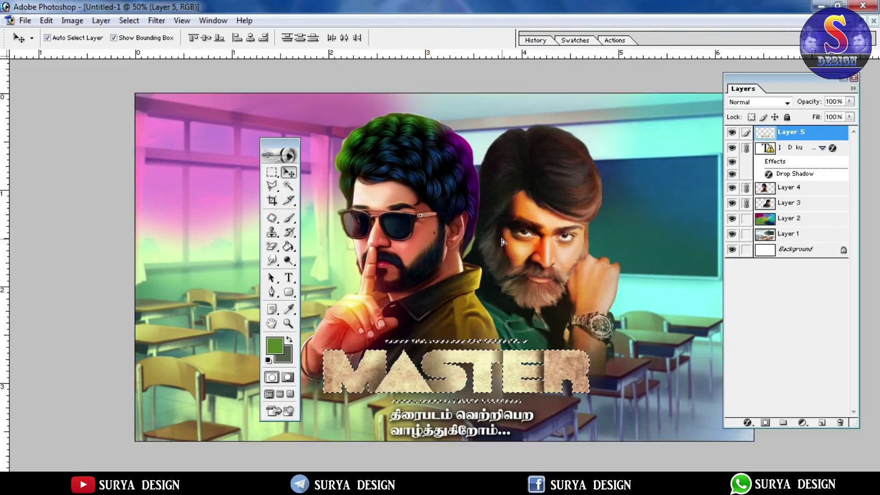
left_click_drag(502, 241, 508, 243)
left_click(536, 39)
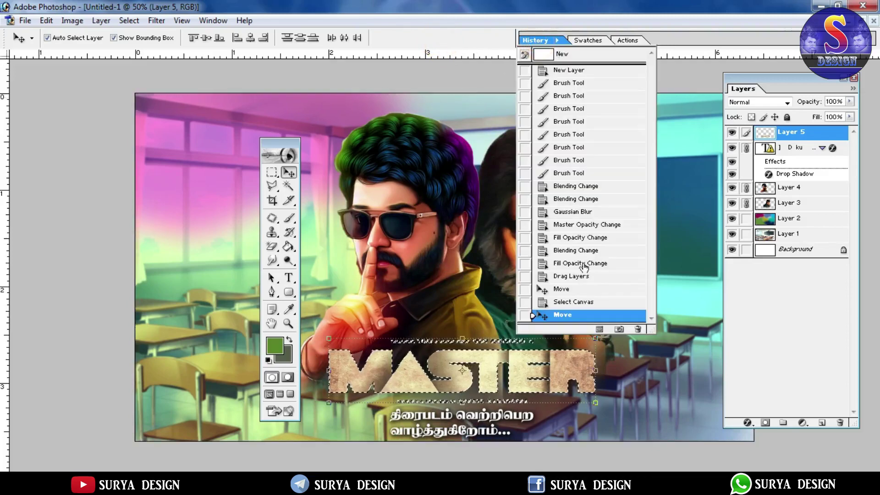
left_click(582, 301)
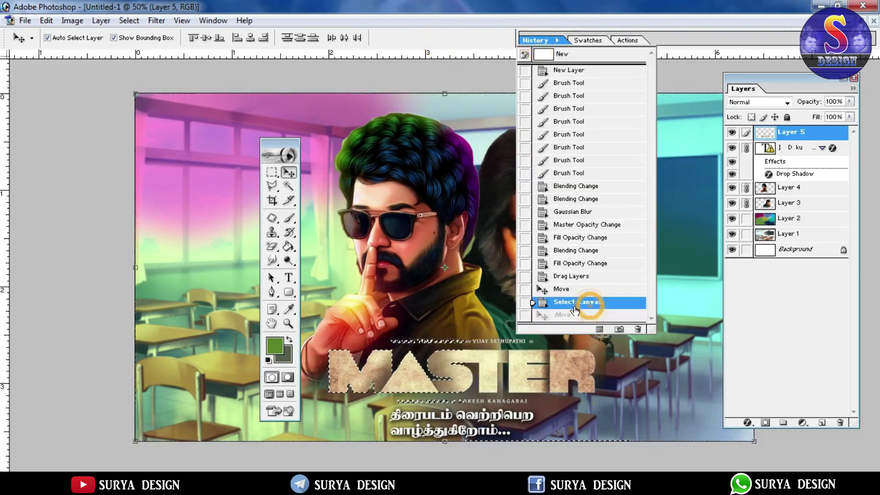
Deselect the whole canvas and undo the last change to settle the poster artwork.
left_click(129, 20)
left_click(139, 47)
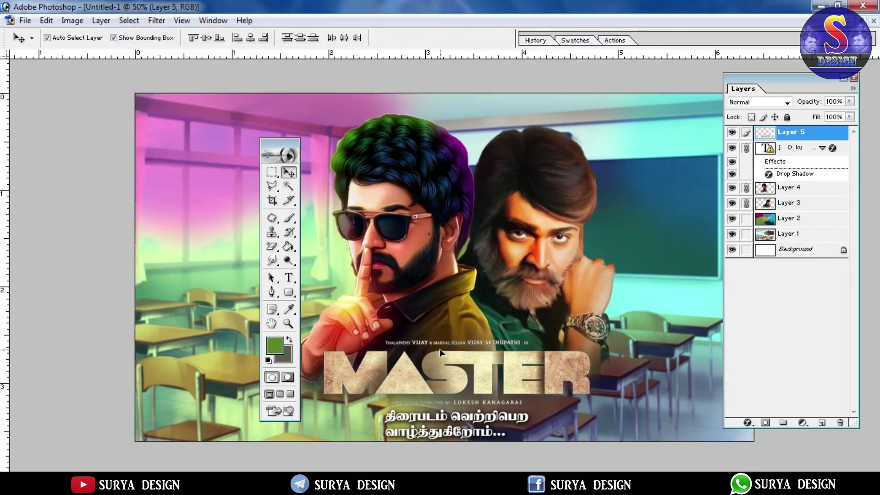
key("ctrl+z")
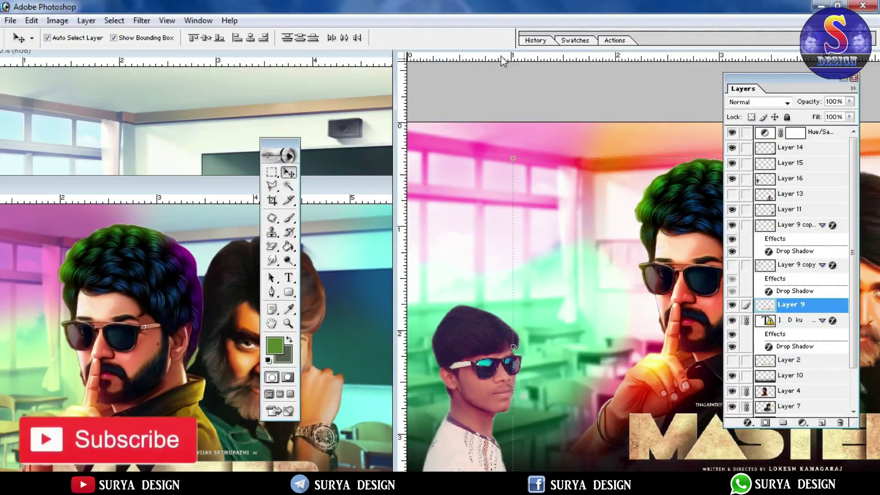
Move the vj.psd window aside and close it, answering the save prompt.
left_click_drag(513, 48, 505, 67)
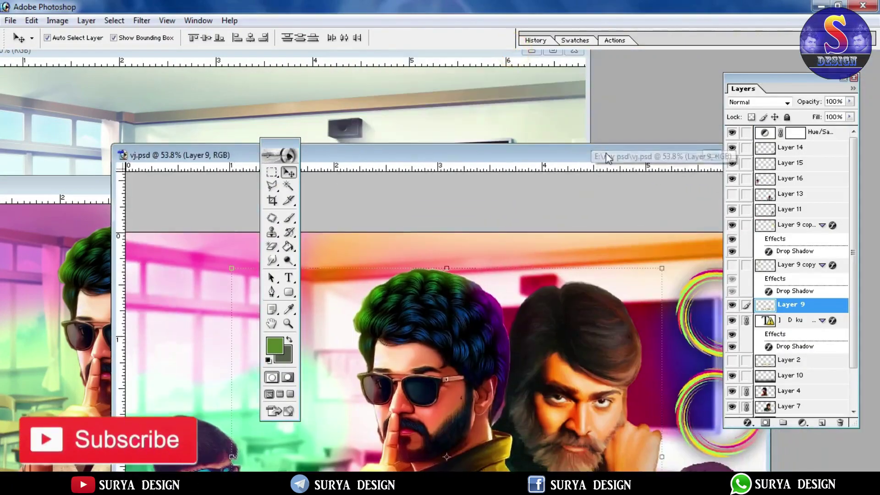
left_click_drag(506, 156, 418, 148)
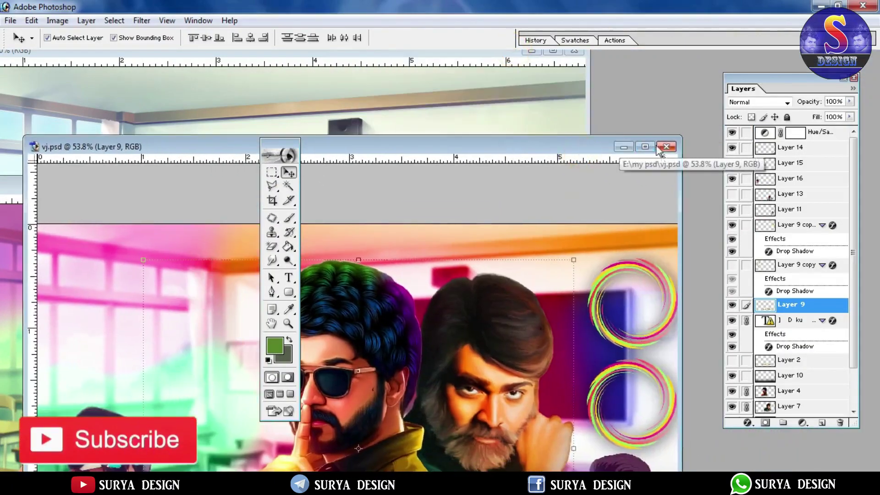
left_click(667, 147)
left_click(448, 192)
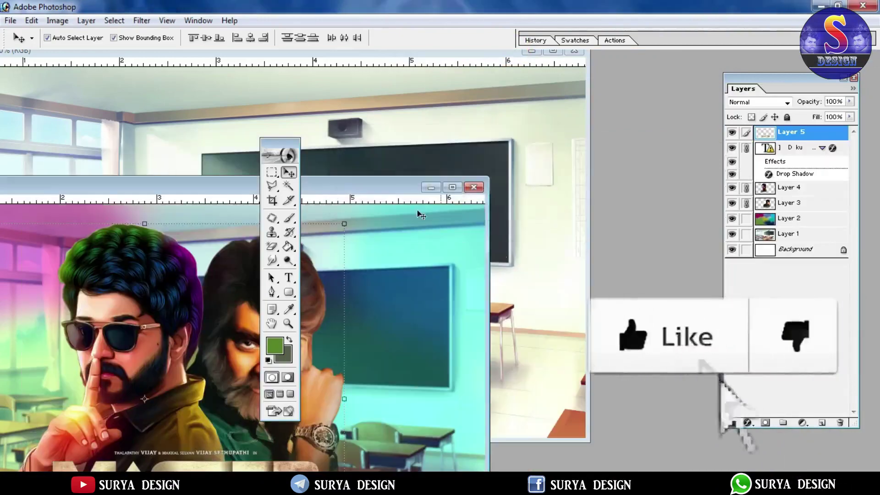
Reposition the poster window and close master painting still.psd, answering its save prompt.
mouse_move(390, 192)
left_mouse_down()
mouse_move(601, 100)
mouse_move(606, 119)
left_mouse_up()
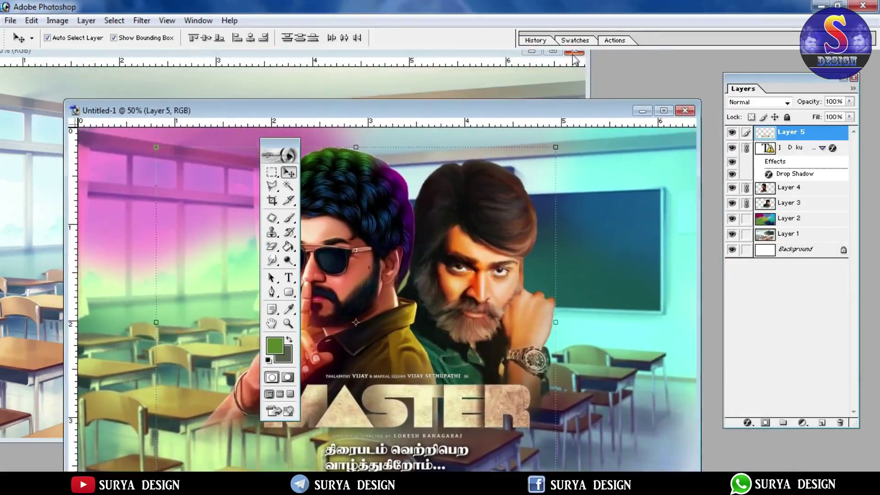
left_click(531, 51)
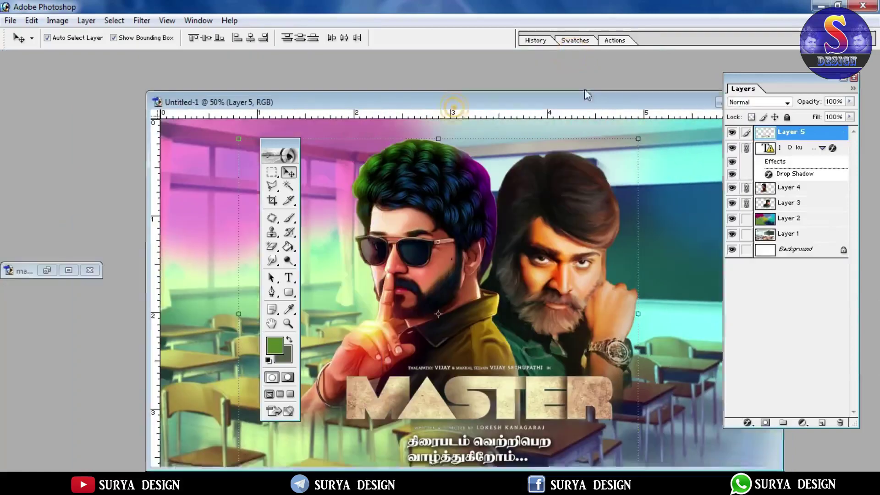
left_click_drag(449, 115, 574, 84)
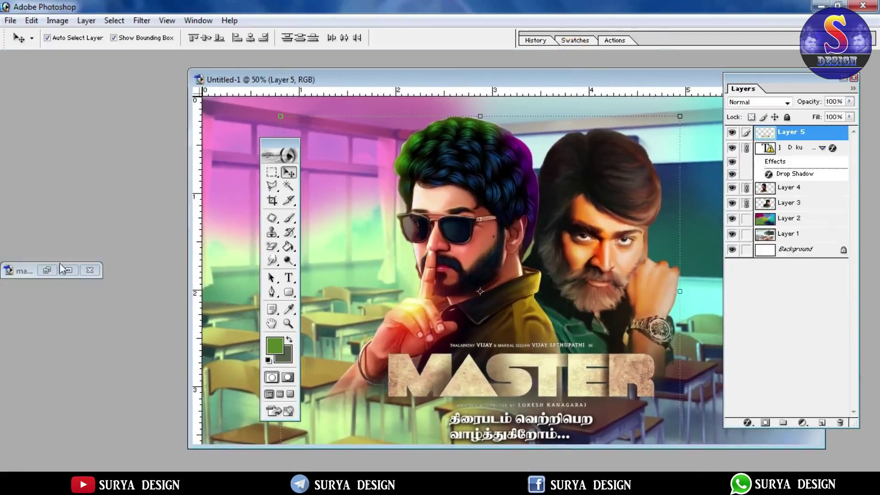
left_click(89, 271)
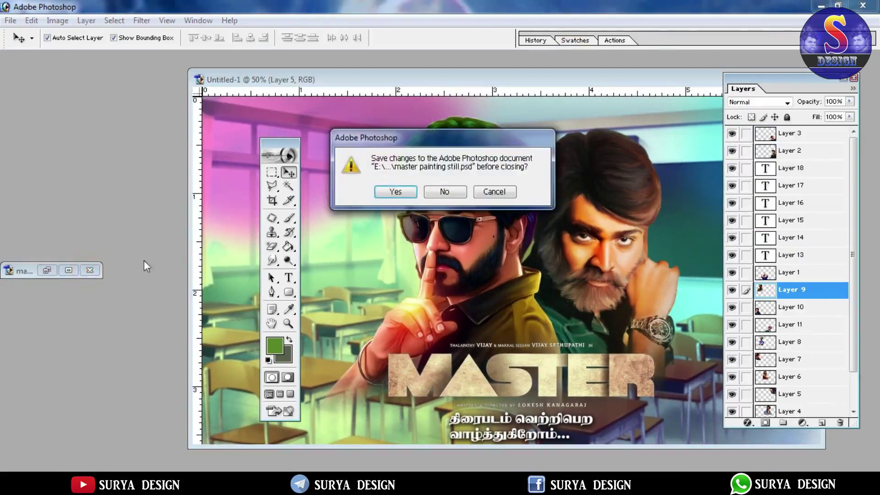
left_click(445, 192)
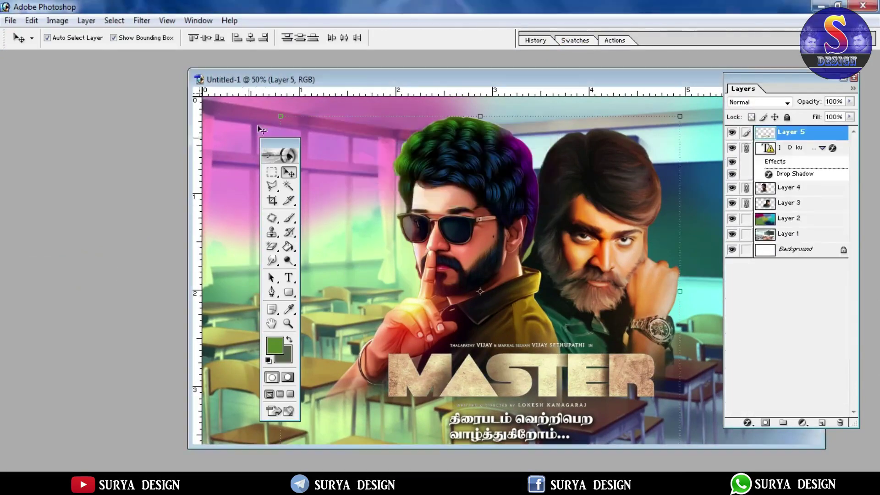
Copy the bearded man cutout into the poster as a new layer.
left_click_drag(303, 79, 615, 96)
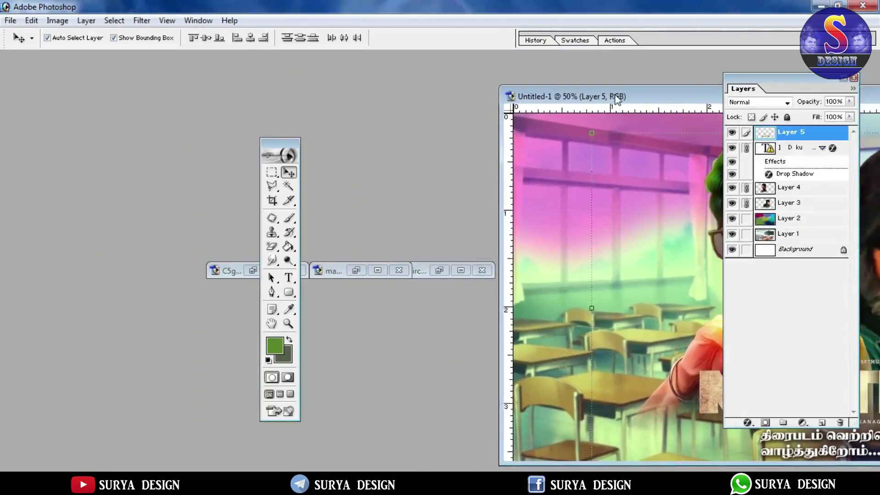
double_click(243, 271)
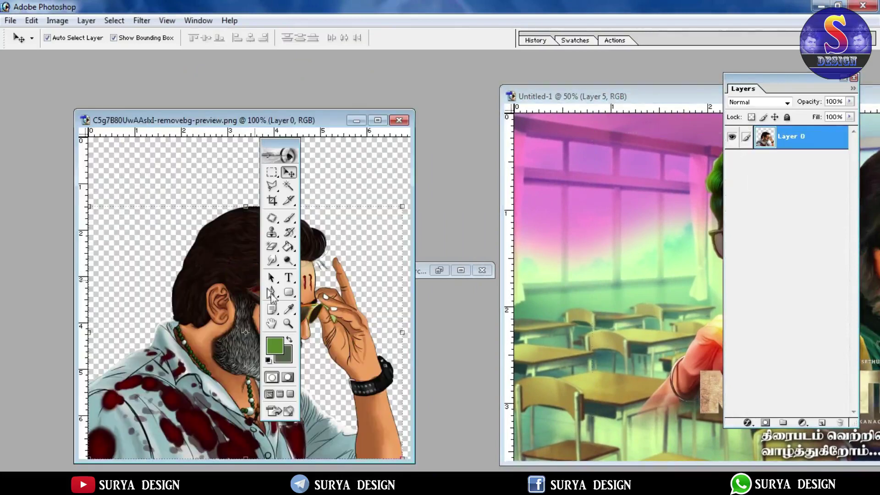
mouse_move(310, 278)
left_mouse_down()
mouse_move(621, 395)
mouse_move(610, 381)
left_mouse_up()
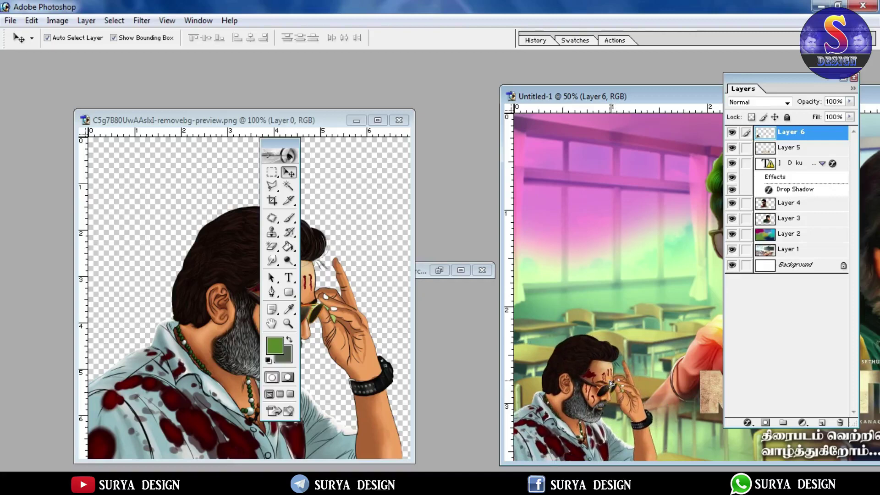
left_click(399, 121)
Copy the cartoon microphone figure and the ring frame image into the poster.
left_click(369, 274)
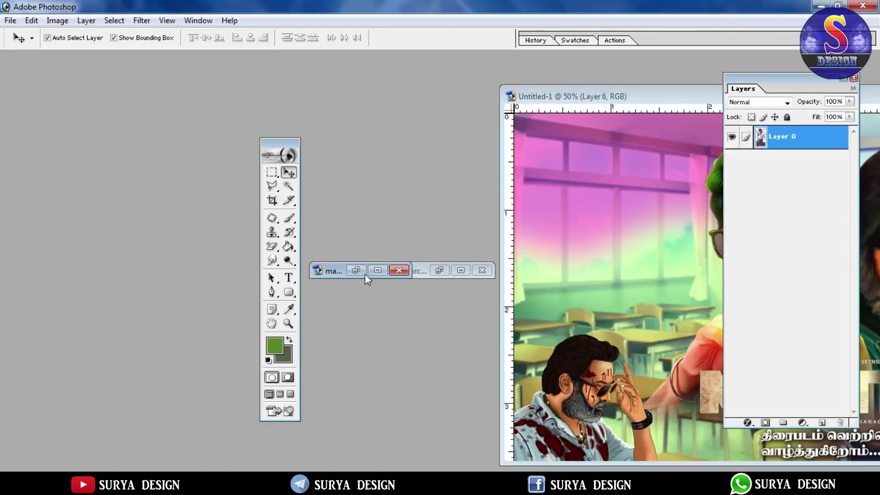
left_click(354, 269)
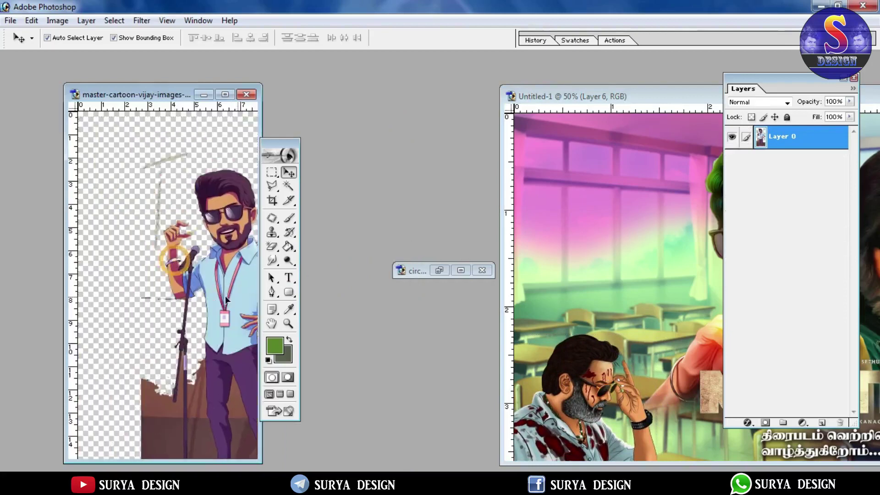
left_click_drag(601, 385, 601, 385)
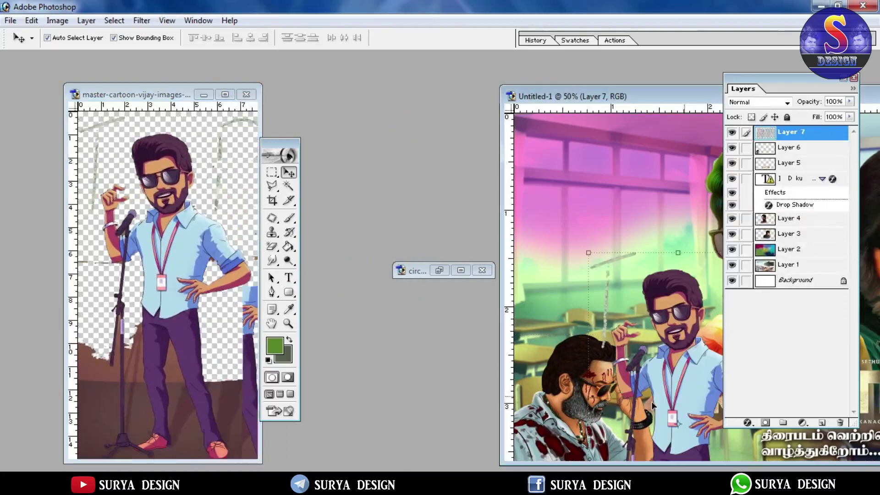
left_click(441, 270)
left_click_drag(346, 283, 653, 309)
Maximize the poster, move the panels aside, and shift the ring graphic upper right.
double_click(628, 95)
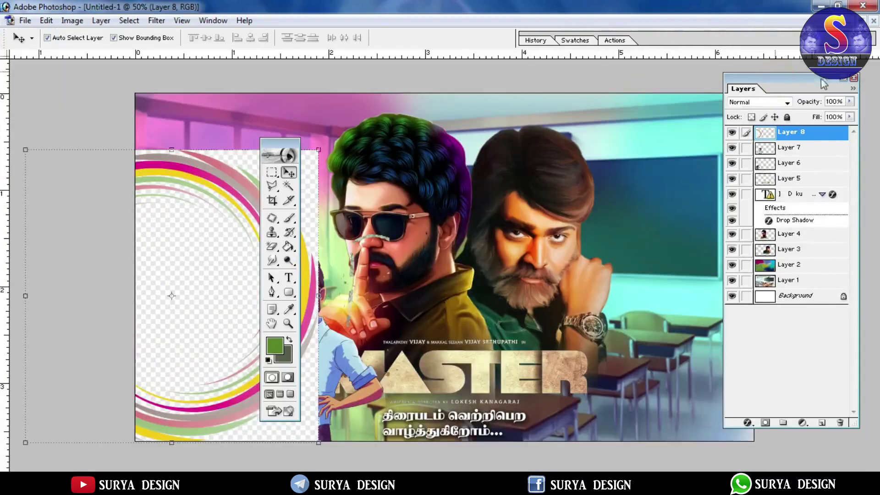
left_click_drag(824, 84, 821, 85)
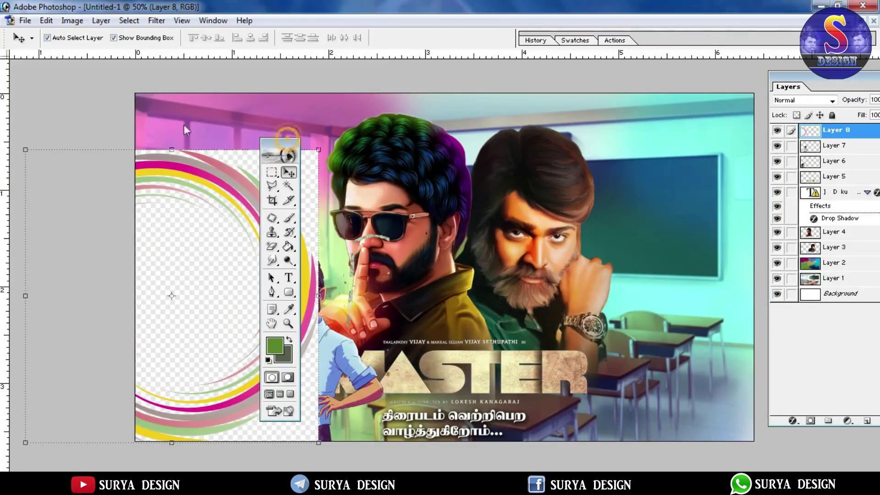
left_click_drag(186, 130, 102, 119)
left_click_drag(177, 242, 549, 117)
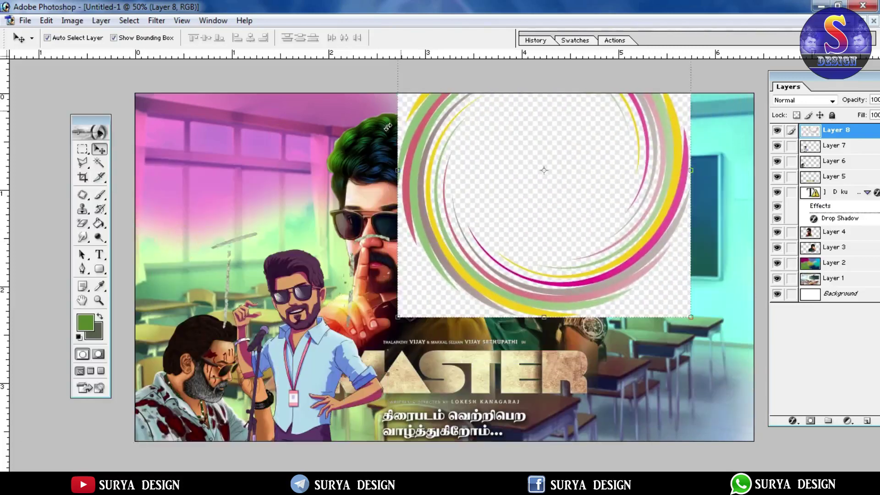
Place the cartoon bottom-right, nudge the bearded man, and centre the ring graphic.
left_click_drag(275, 362, 661, 406)
mouse_move(177, 396)
left_mouse_down()
mouse_move(182, 388)
mouse_move(186, 400)
left_mouse_up()
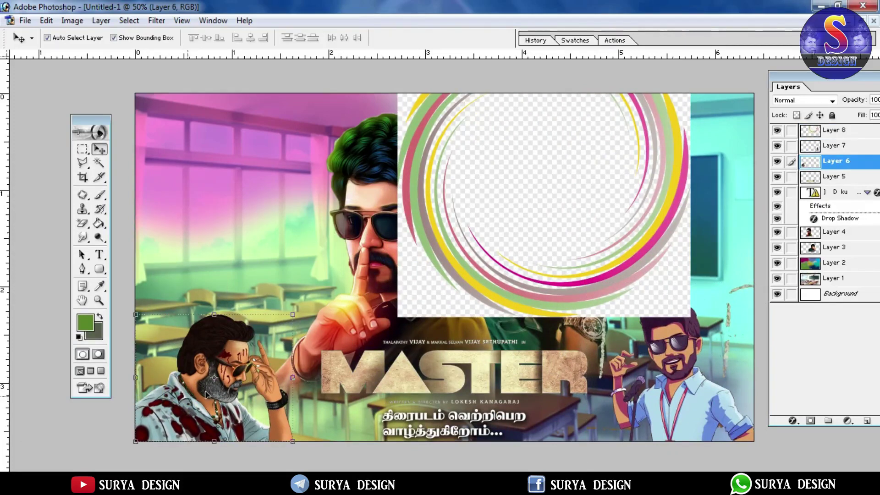
left_click(487, 241)
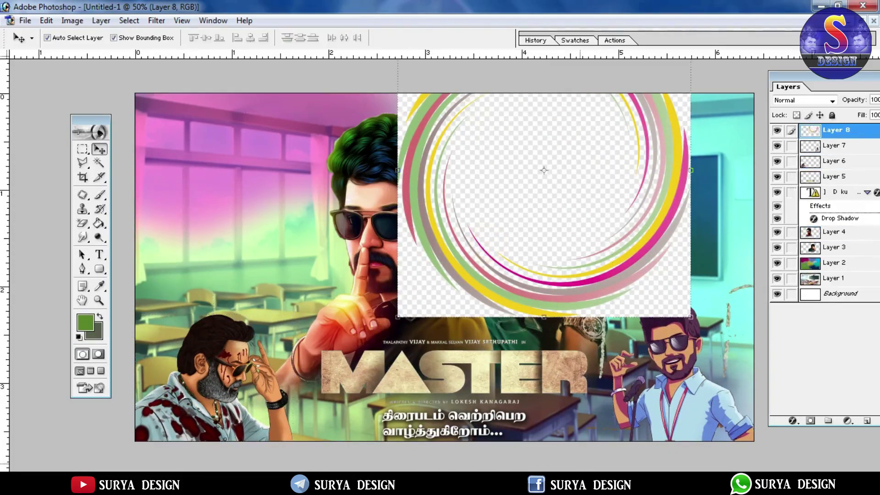
left_click_drag(463, 208, 398, 297)
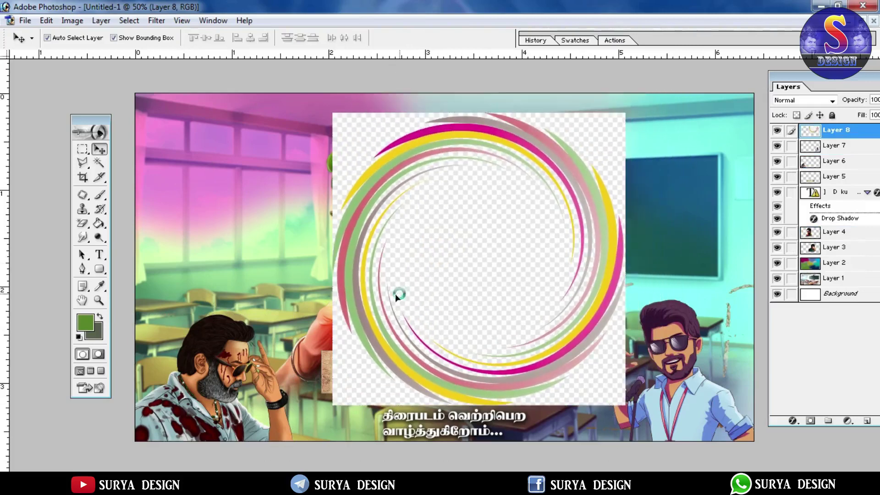
Select the ring graphic's checkerboard backdrop with Color Range.
left_click(129, 20)
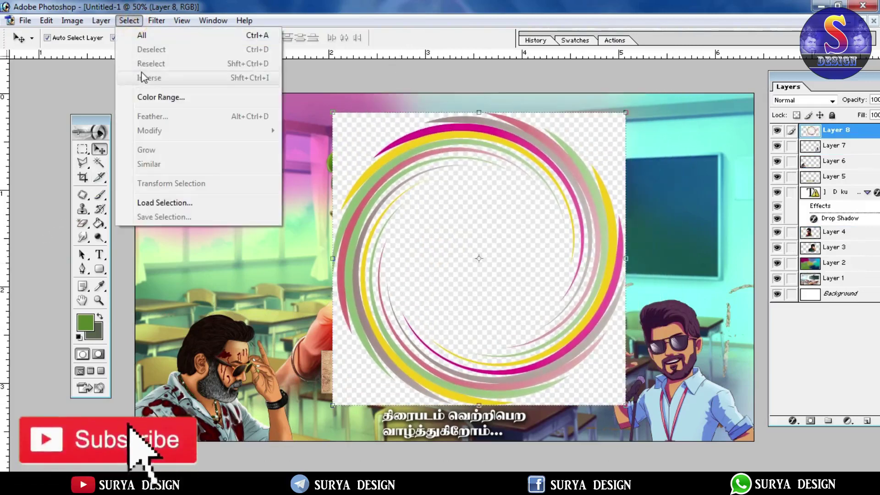
left_click(147, 96)
left_click(497, 223)
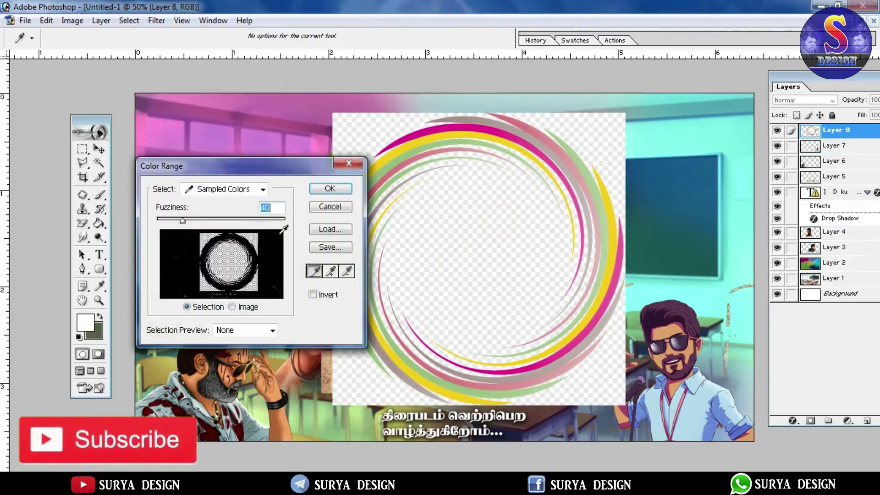
left_click(321, 193)
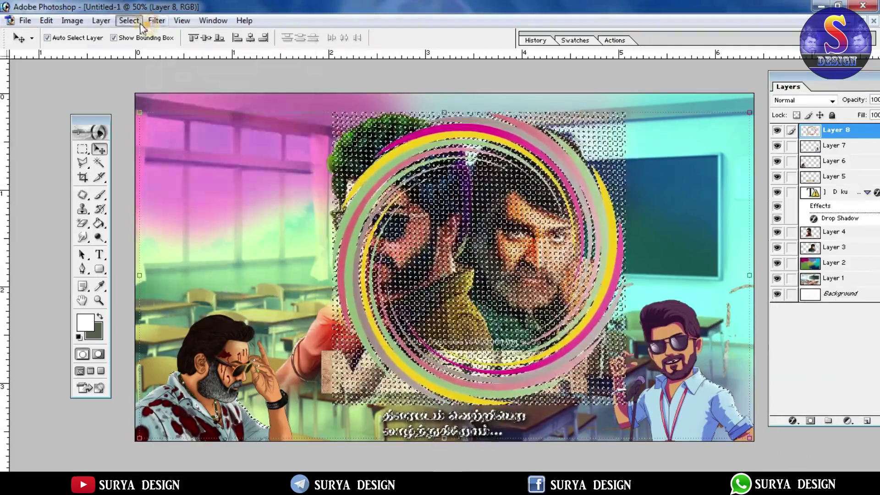
Deselect, then scale the ring to about 54% and move it to the poster's upper left.
left_click(129, 21)
left_click(137, 49)
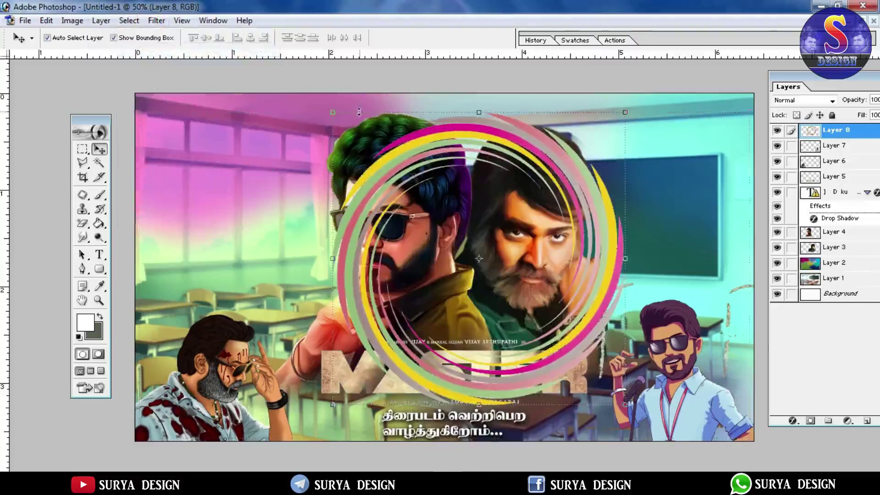
left_click_drag(329, 114, 467, 241)
left_click_drag(529, 278, 274, 174)
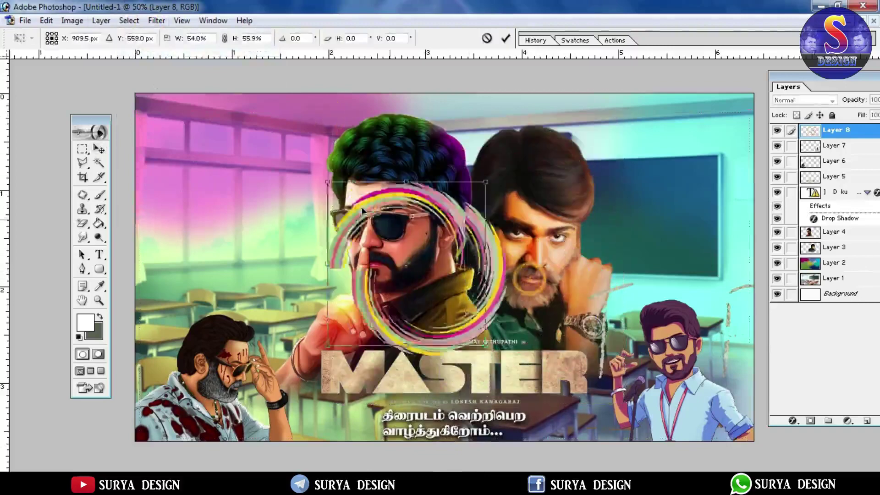
Shrink the ring to about 35%, then duplicate it onto a new layer placed below the original.
left_click(224, 38)
mouse_move(370, 138)
left_mouse_down()
mouse_move(315, 195)
mouse_move(251, 132)
left_mouse_up()
key("Return")
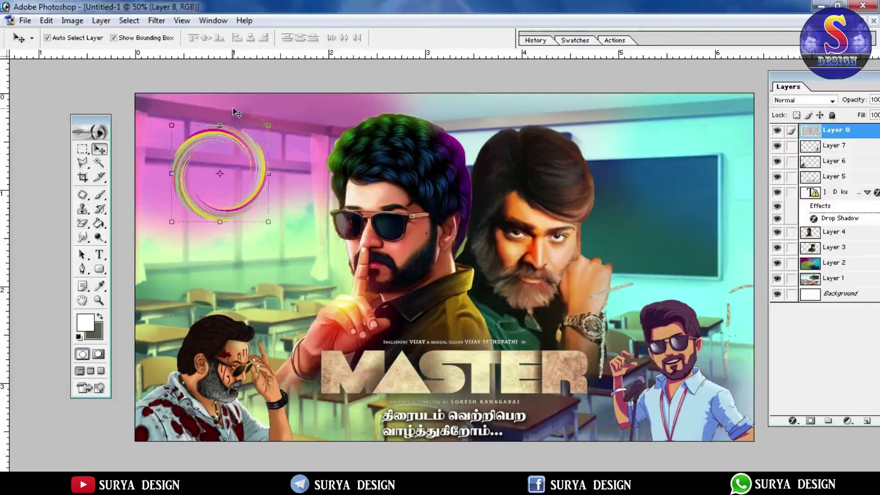
left_click(101, 21)
mouse_move(118, 35)
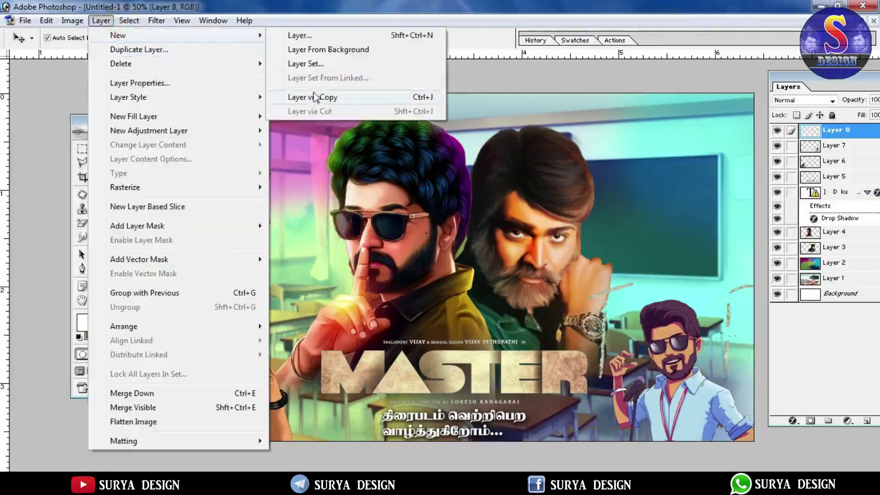
left_click(314, 97)
left_click_drag(244, 154, 242, 255)
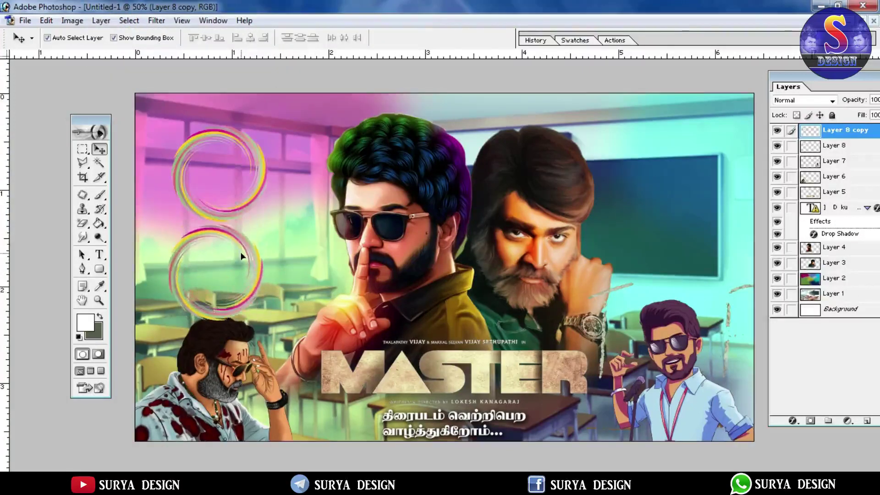
Link the two ring layers and scale them together proportionally to 86%.
left_click(790, 146)
left_click_drag(269, 125, 255, 157)
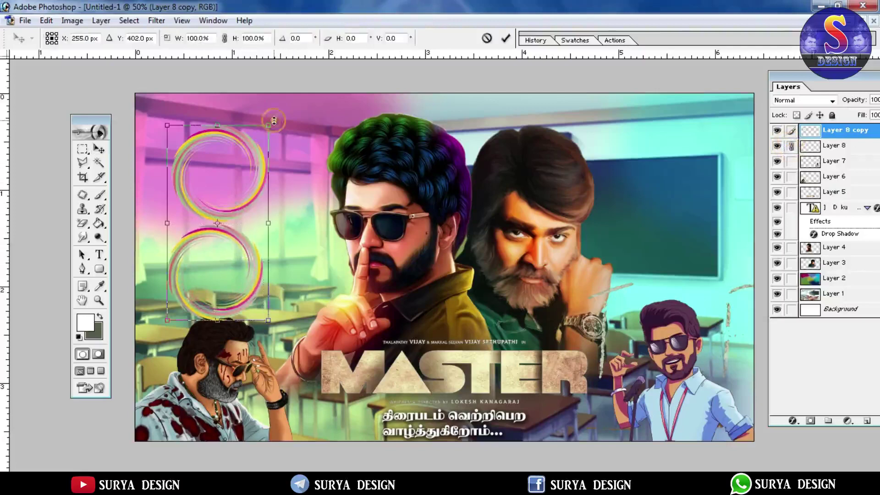
left_click(225, 39)
left_click_drag(242, 192, 258, 161)
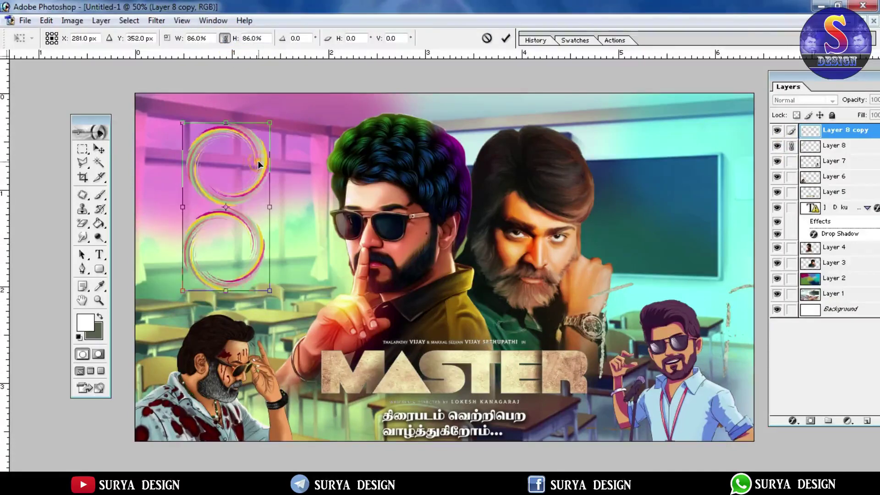
key("Return")
Unlink the rings, nudge the top ring slightly higher, and relink them.
left_click(792, 146)
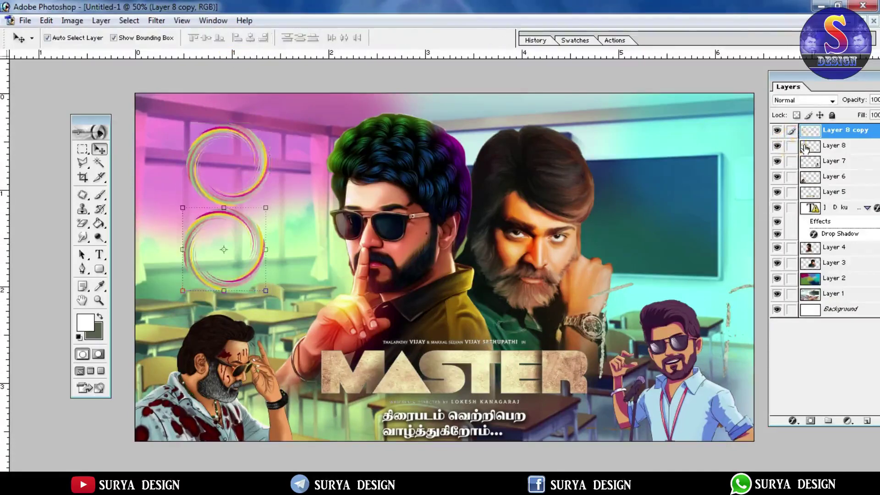
left_click(805, 148)
left_click_drag(262, 162, 262, 148)
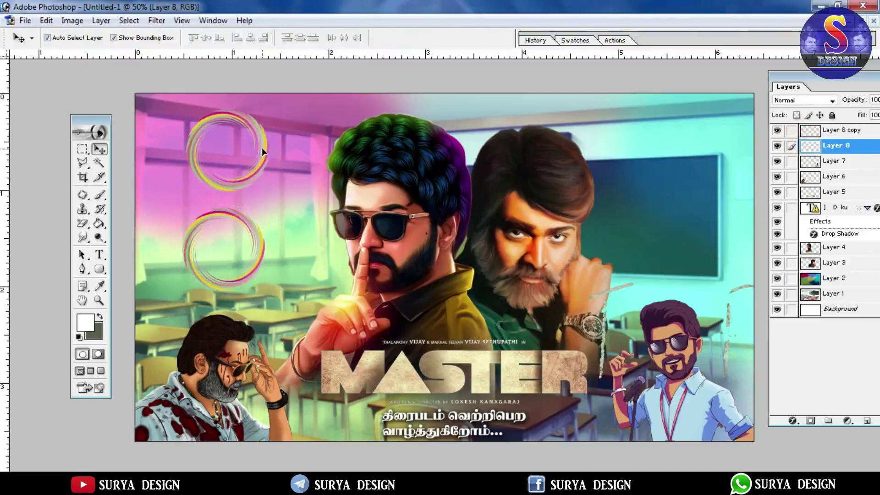
left_click(791, 132)
Merge the linked rings and place a Layer via Copy duplicate on the poster's right.
left_click(102, 21)
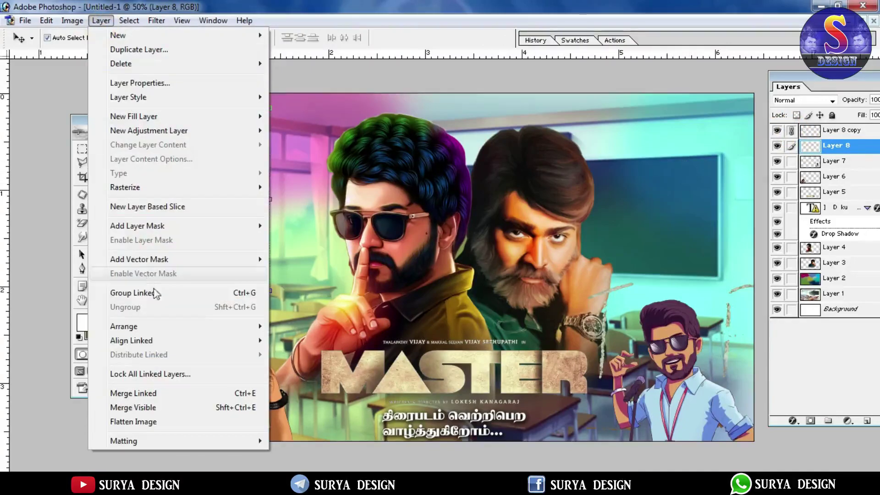
left_click(224, 393)
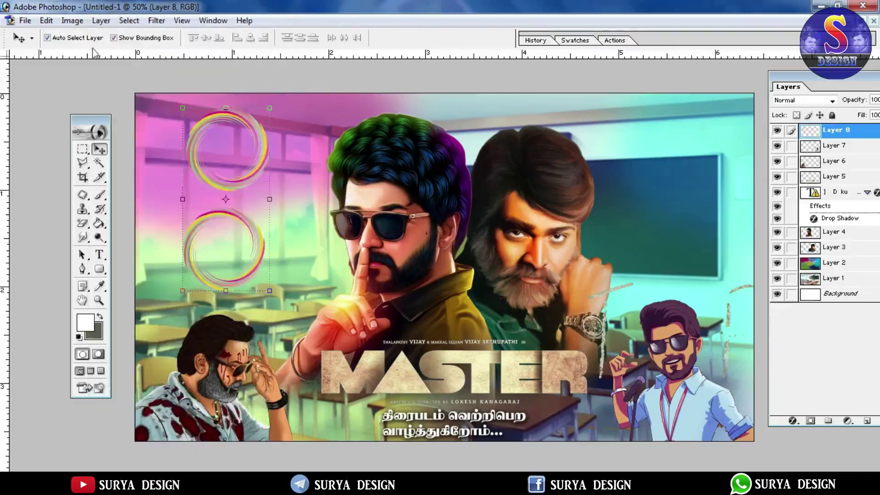
left_click(101, 21)
mouse_move(117, 34)
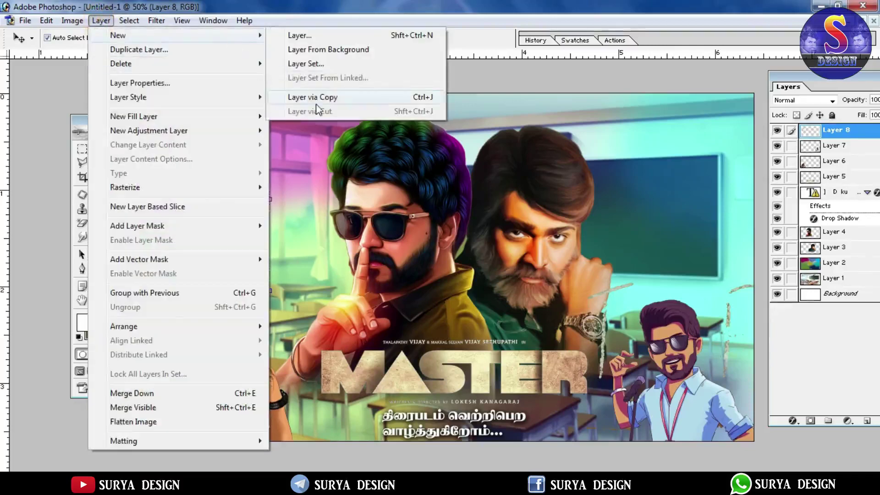
left_click(313, 97)
left_click_drag(243, 140, 697, 144)
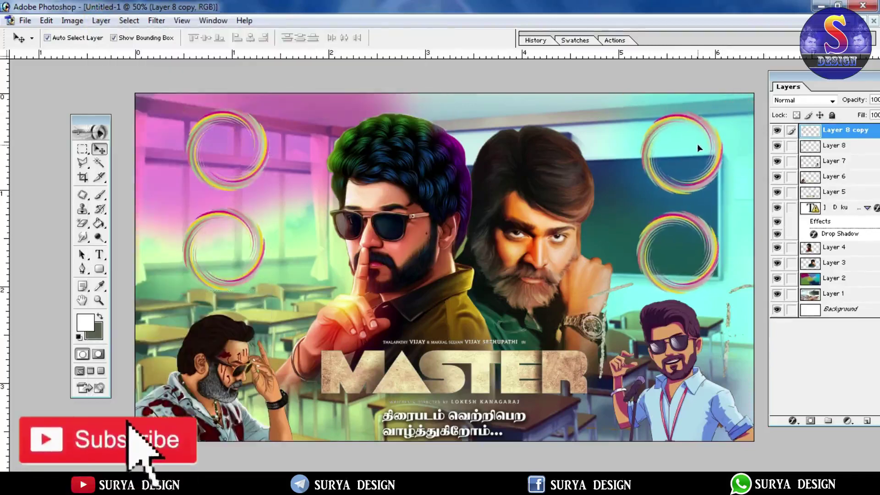
Erase the light streaks near the right cartoon's hand and desk on Layer 7, then select tint Layer 2.
left_click(818, 161)
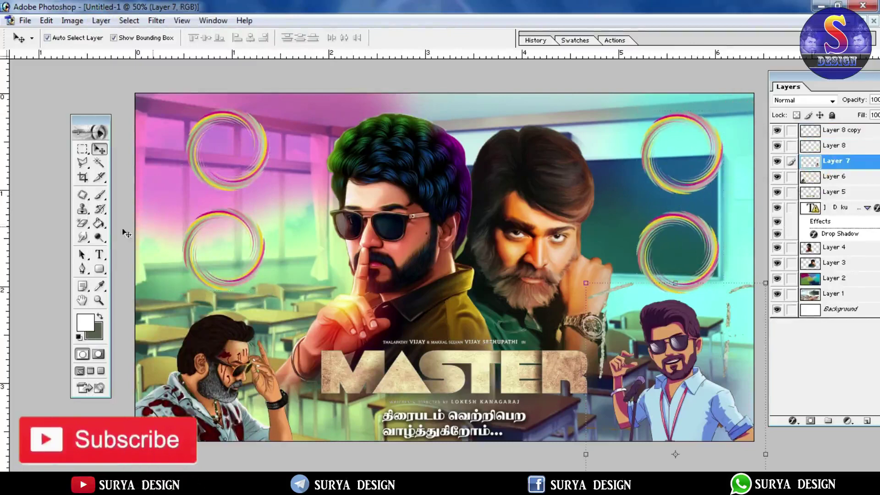
left_click_drag(83, 223, 138, 248)
right_click(83, 223)
left_click(133, 223)
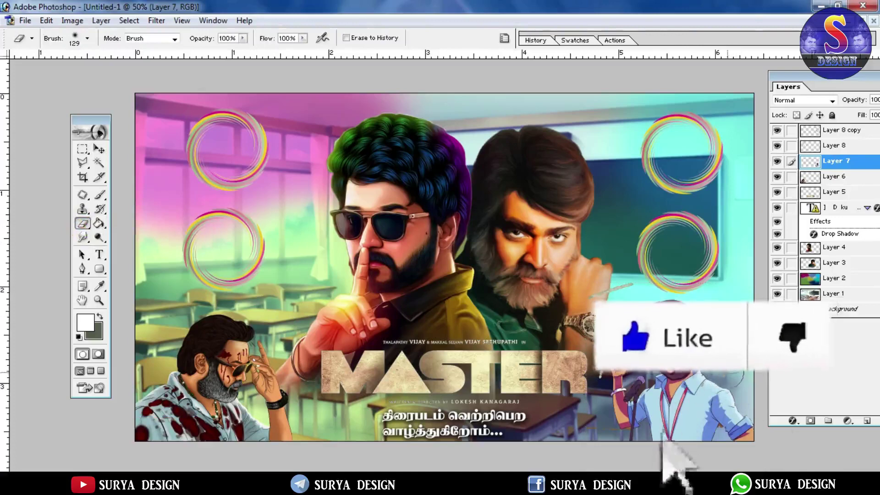
left_click_drag(641, 292, 591, 316)
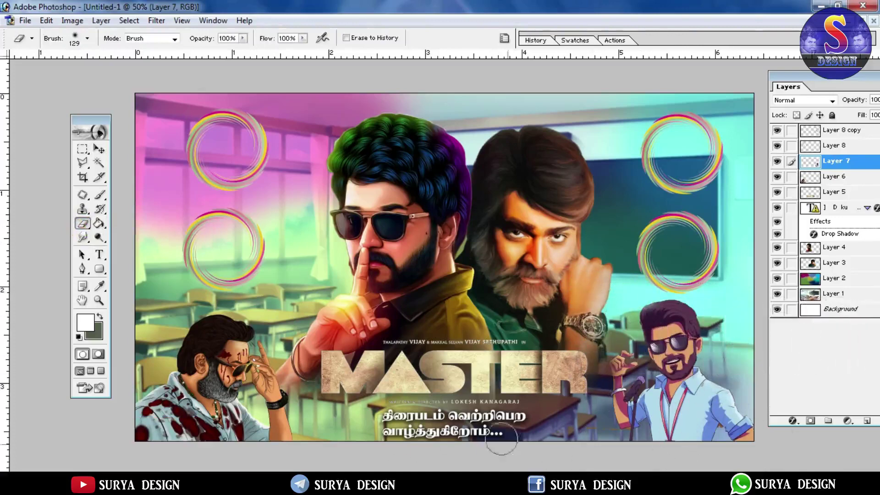
left_click_drag(558, 441, 582, 431)
left_click(818, 133)
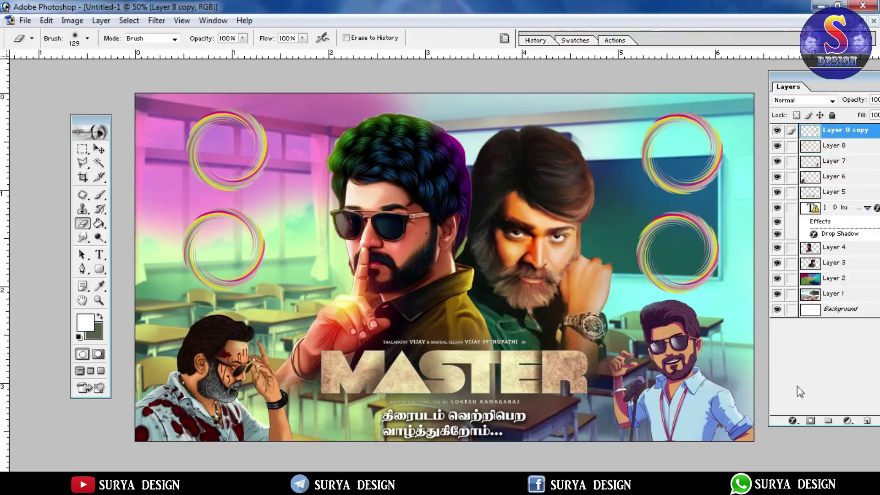
left_click(811, 280)
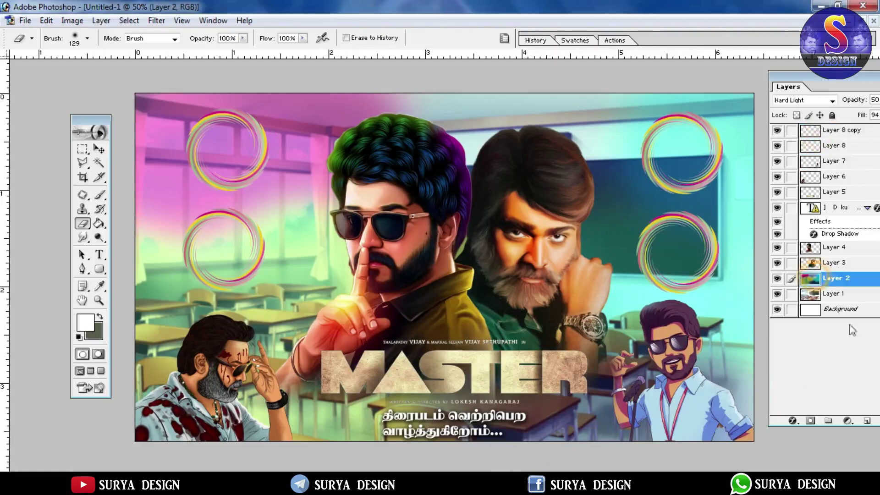
Paint dark shading along the poster's bottom on a new layer above the tint layer.
left_click(865, 426)
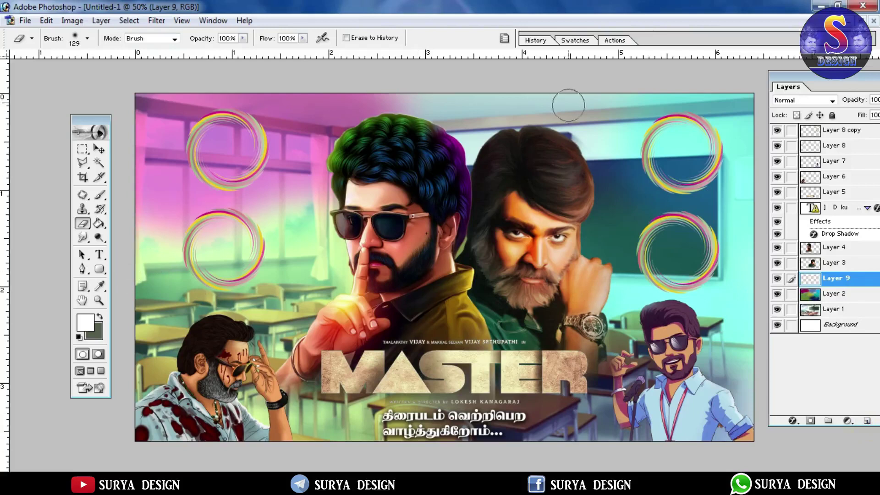
left_click(575, 40)
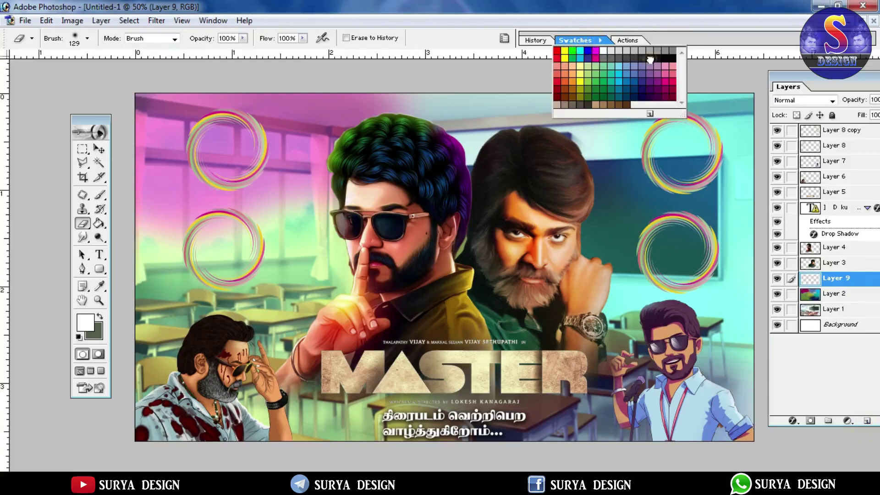
left_click(650, 58)
left_click(99, 195)
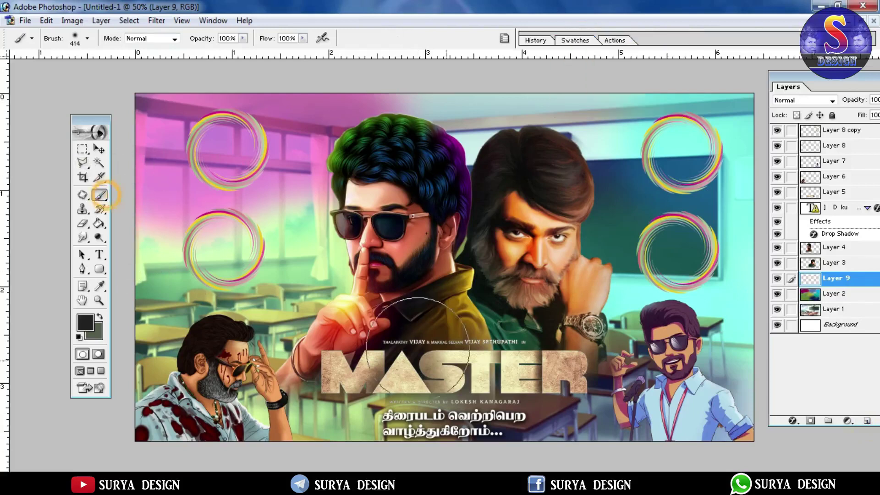
left_click_drag(703, 394, 300, 419)
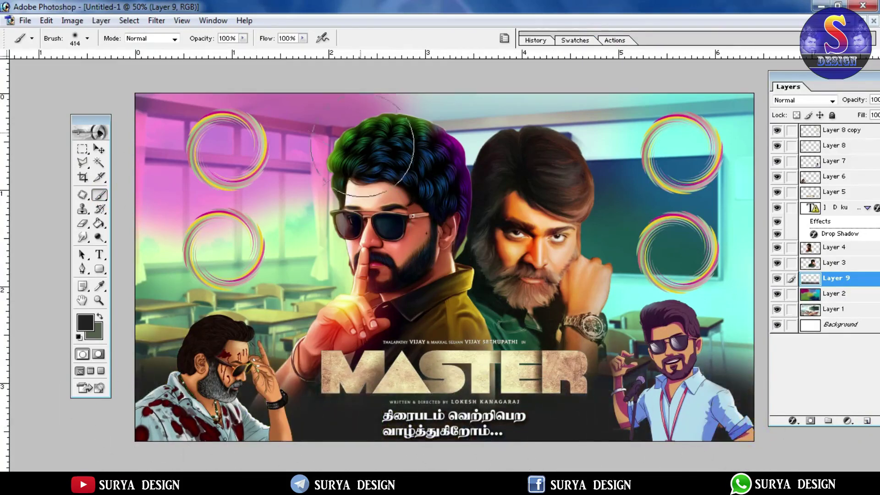
Apply a Gaussian Blur of 79.6 pixels to the dark shading, then select the top layer.
left_click(129, 20)
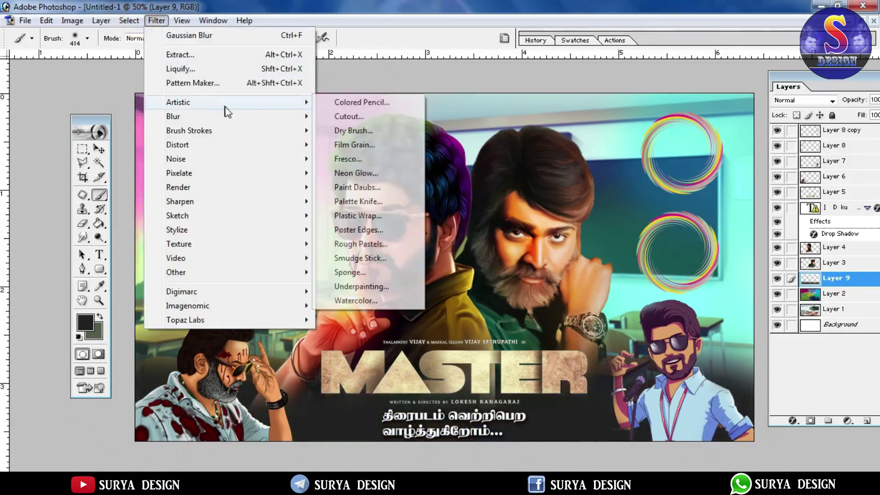
left_click(353, 143)
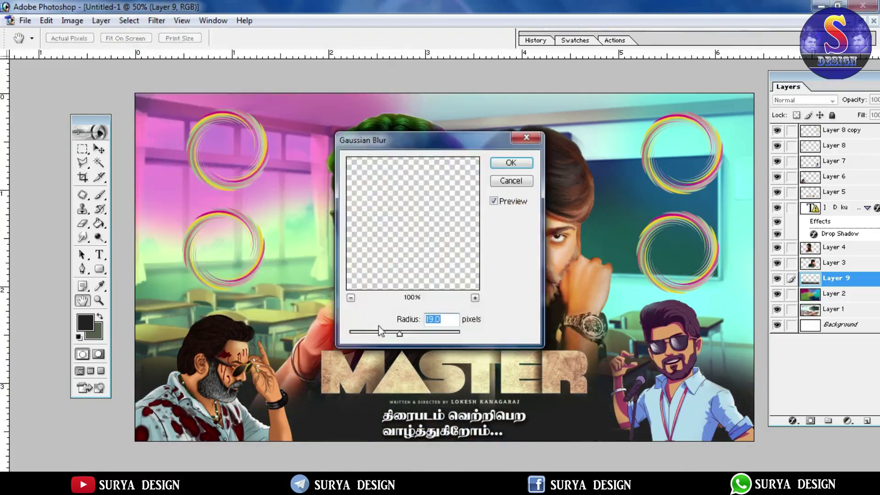
left_click_drag(409, 332, 433, 338)
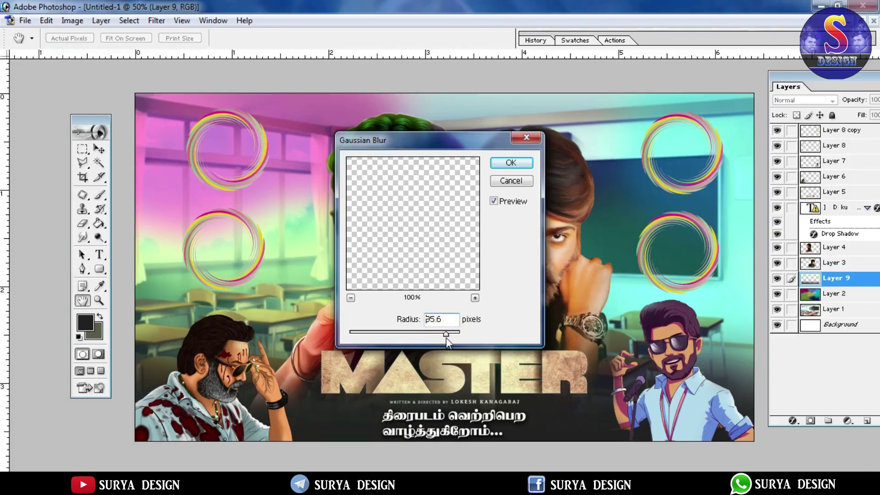
left_click_drag(447, 338, 448, 336)
left_click(436, 334)
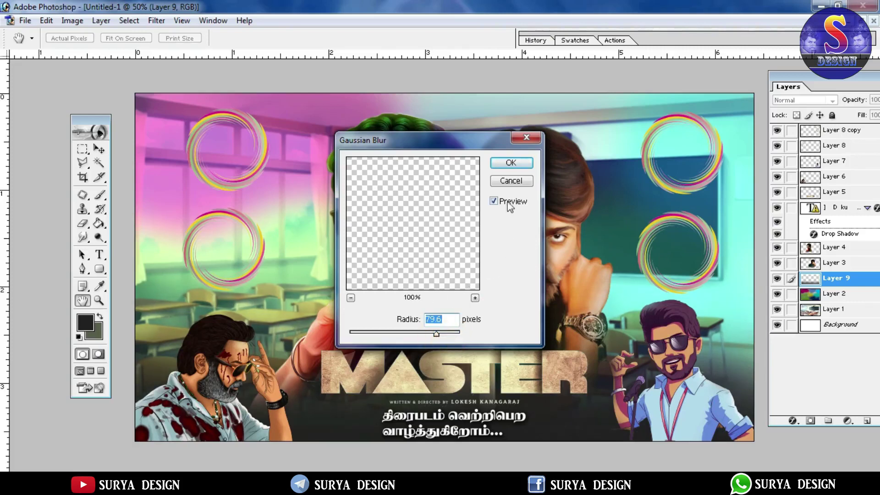
left_click(511, 163)
key("b")
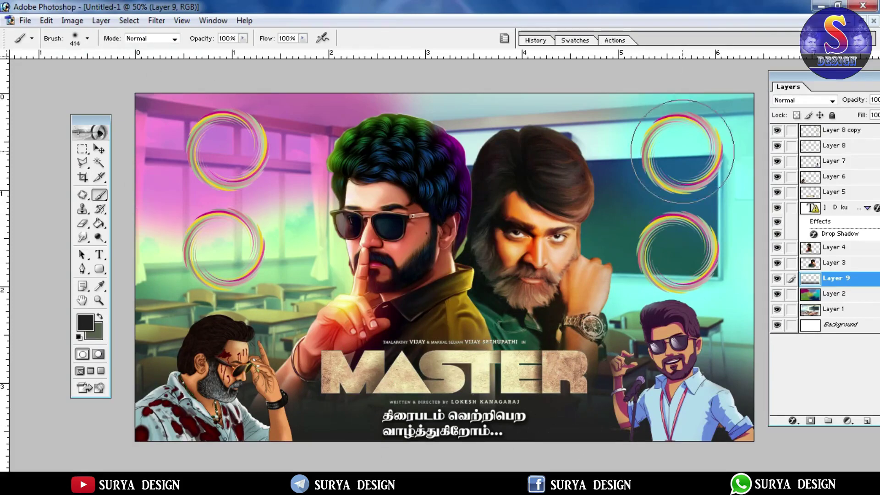
left_click(818, 135)
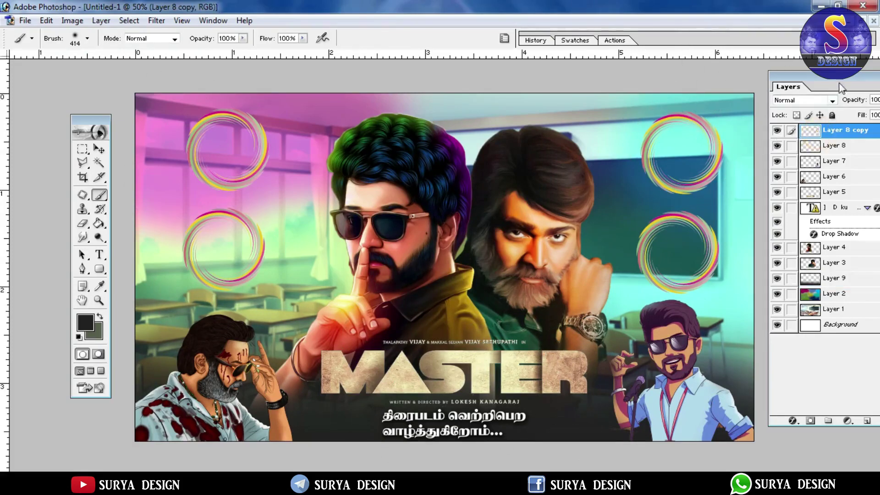
Add a top Hue/Saturation adjustment layer with Saturation +37, then fit the poster on screen.
left_click_drag(841, 87, 792, 93)
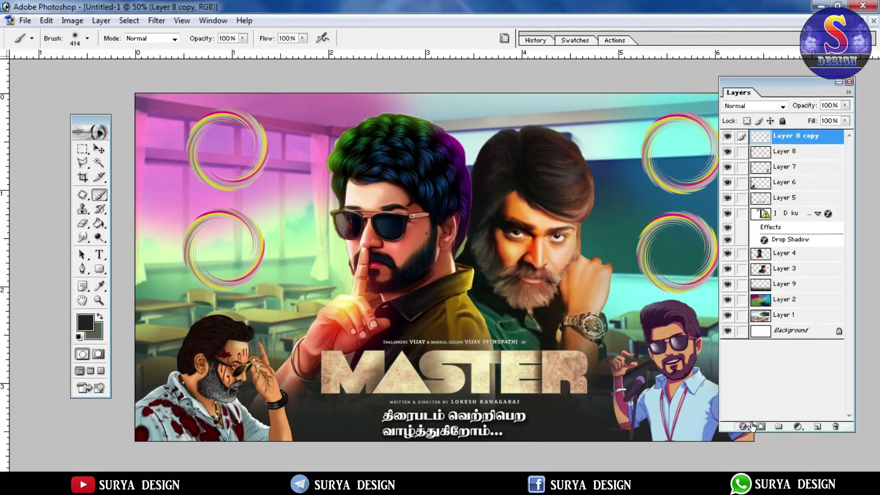
left_click(798, 427)
left_click(800, 330)
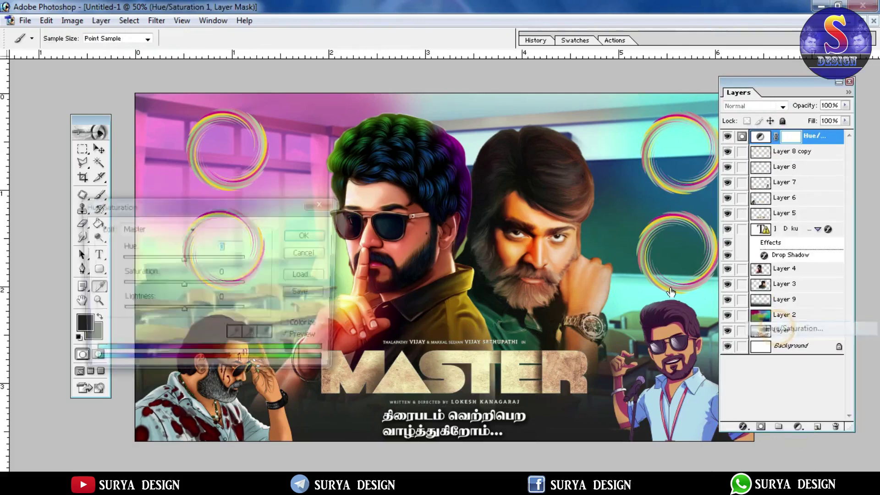
left_click_drag(193, 285, 206, 285)
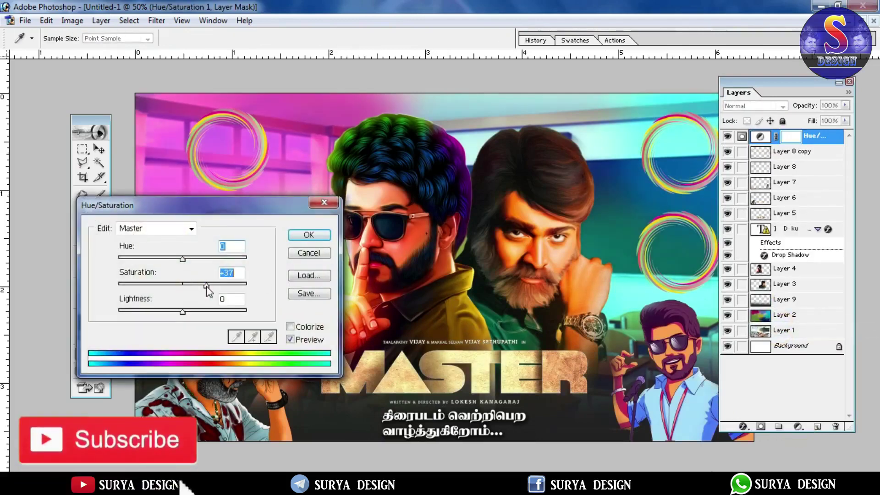
left_click(309, 234)
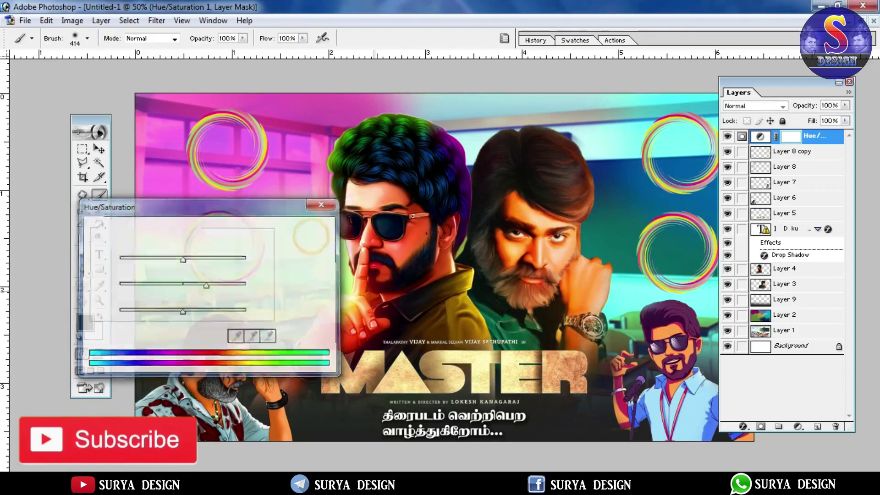
key("b")
left_click(99, 301)
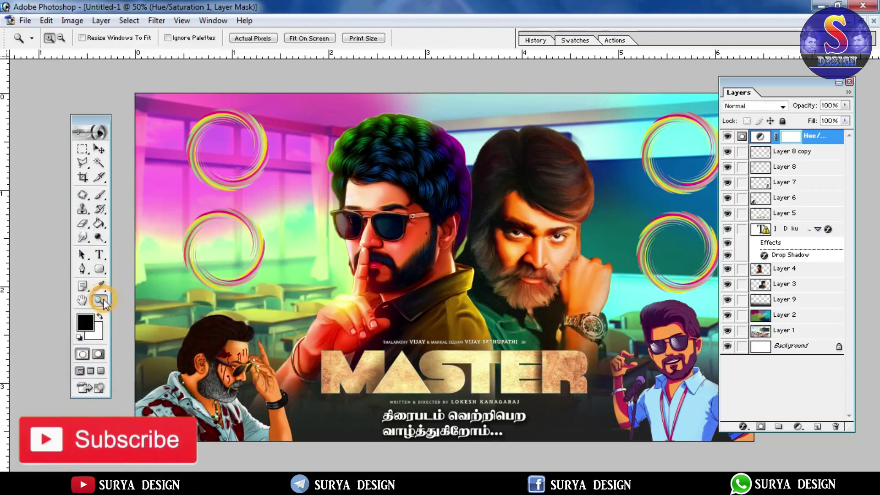
left_click(309, 38)
left_click_drag(770, 81, 826, 81)
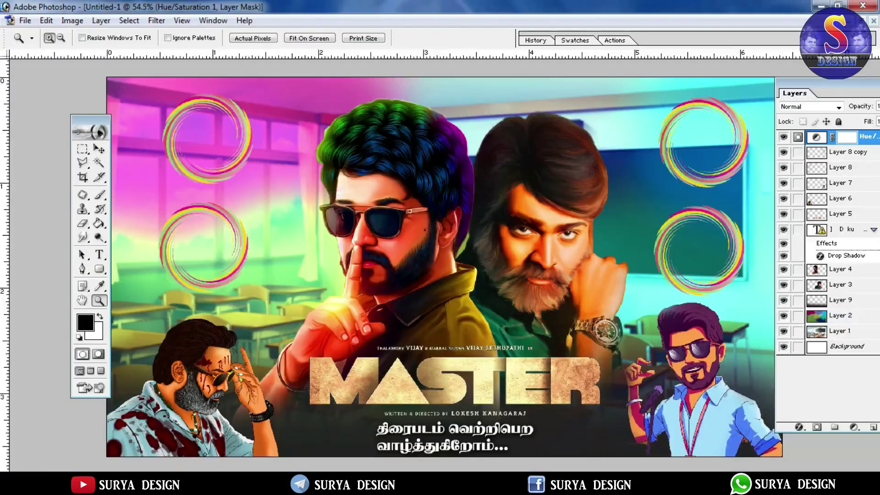
left_click(768, 483)
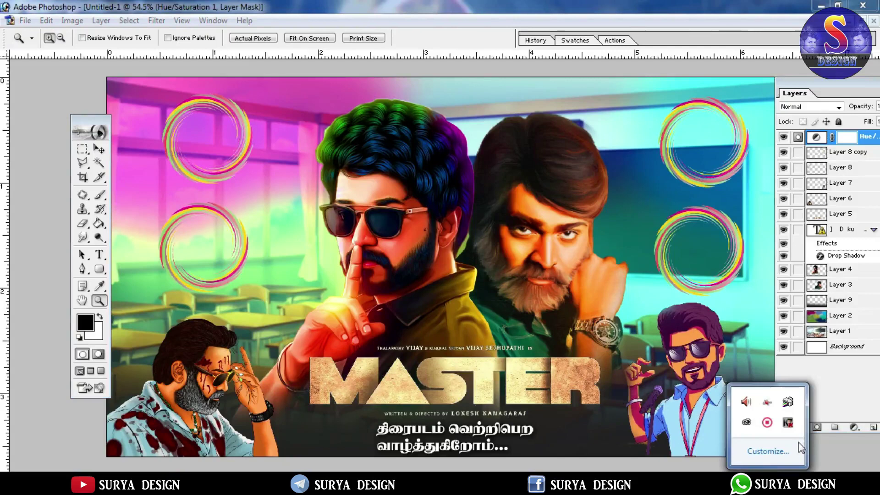
right_click(774, 419)
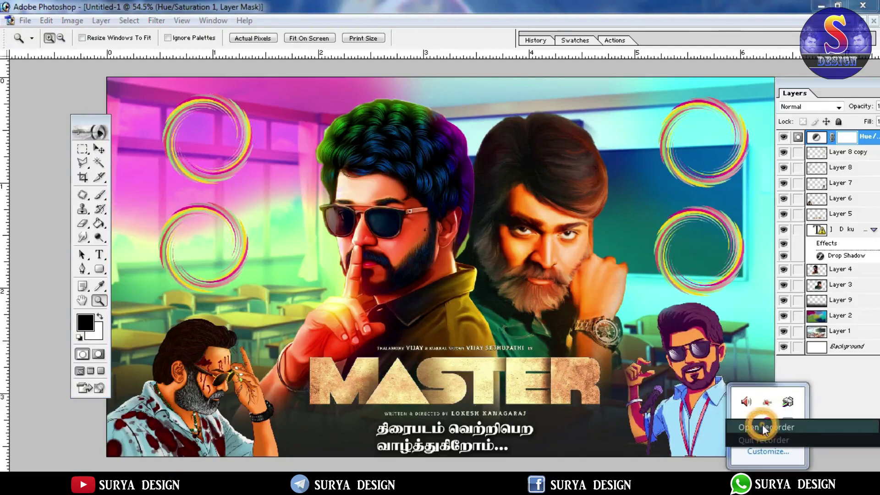